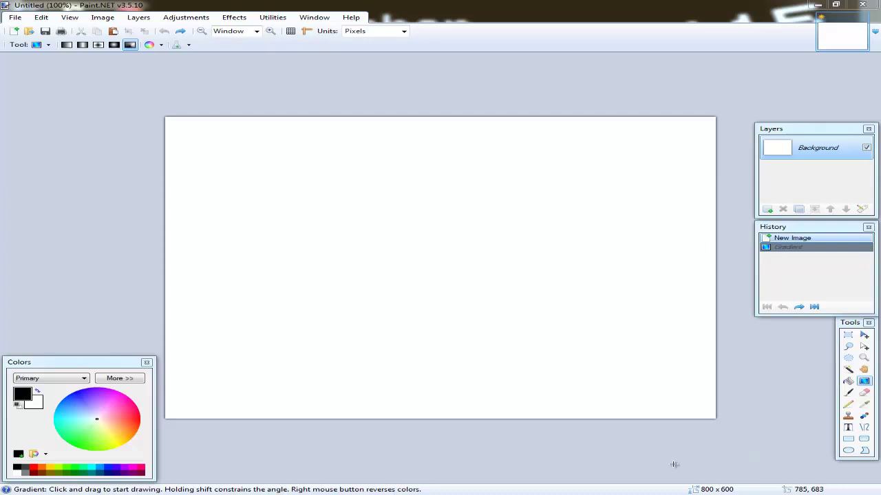
- Browse the Effects menu's Noise list and the Layers menu without applying anything
left_click(234, 17)
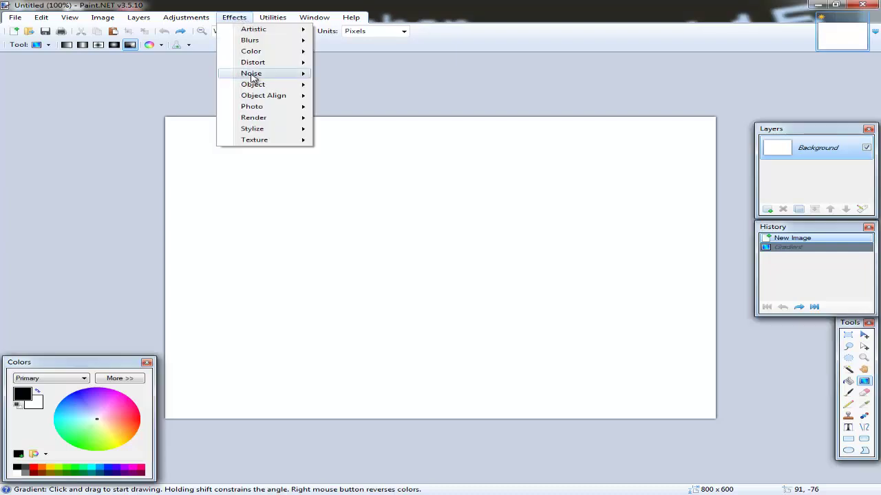
mouse_move(271, 74)
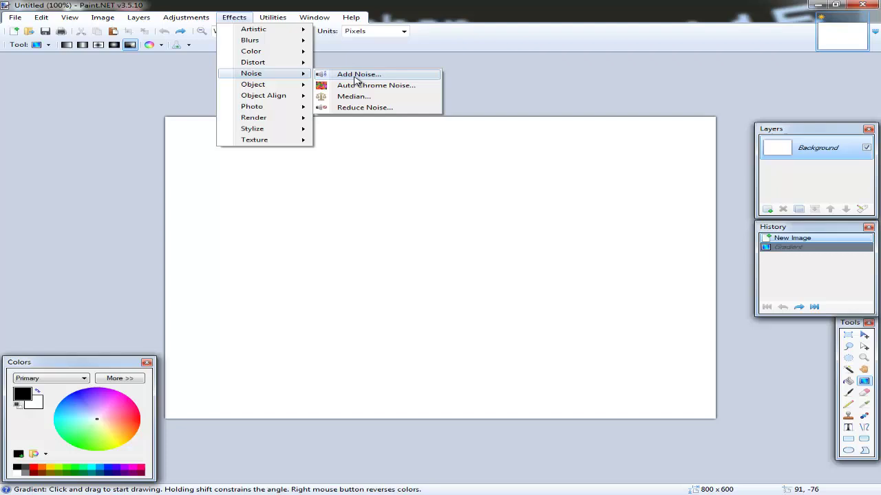
left_click(244, 19)
left_click(246, 24)
left_click(245, 24)
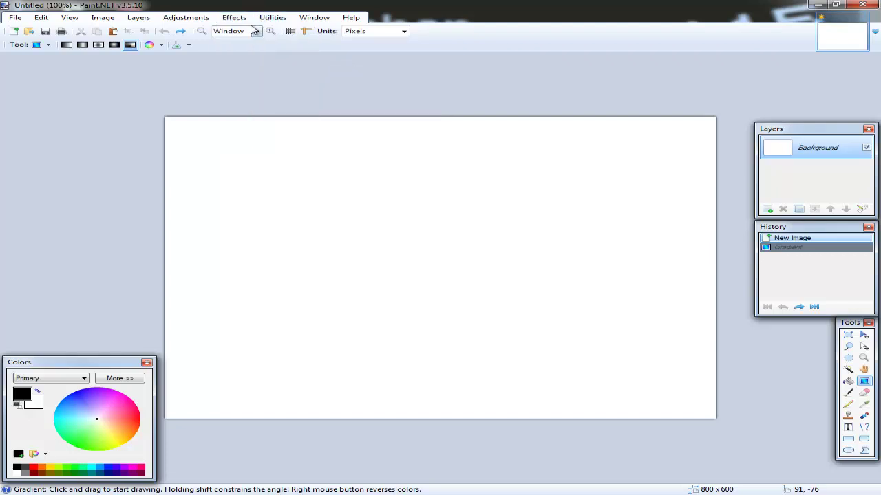
left_click(246, 25)
mouse_move(265, 85)
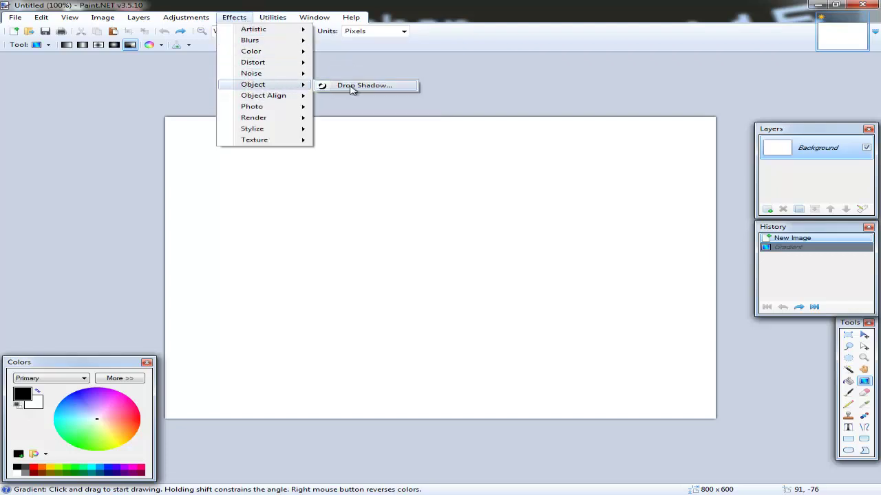
left_click(234, 17)
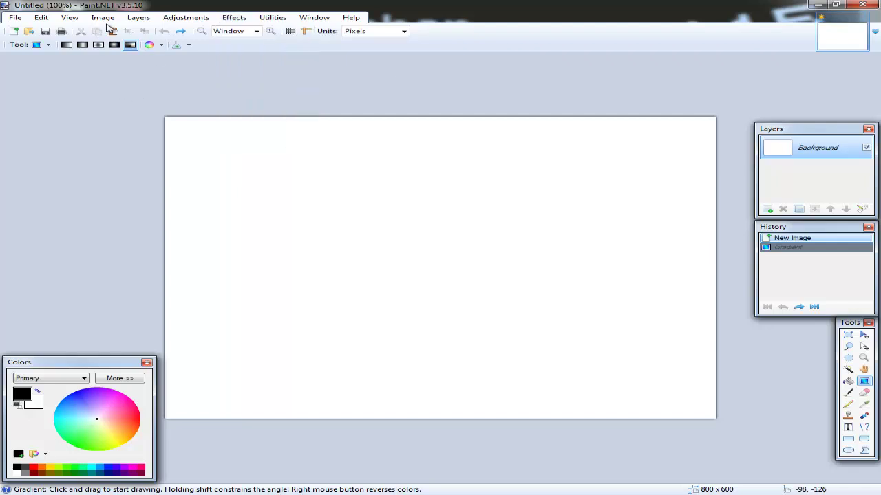
left_click(130, 21)
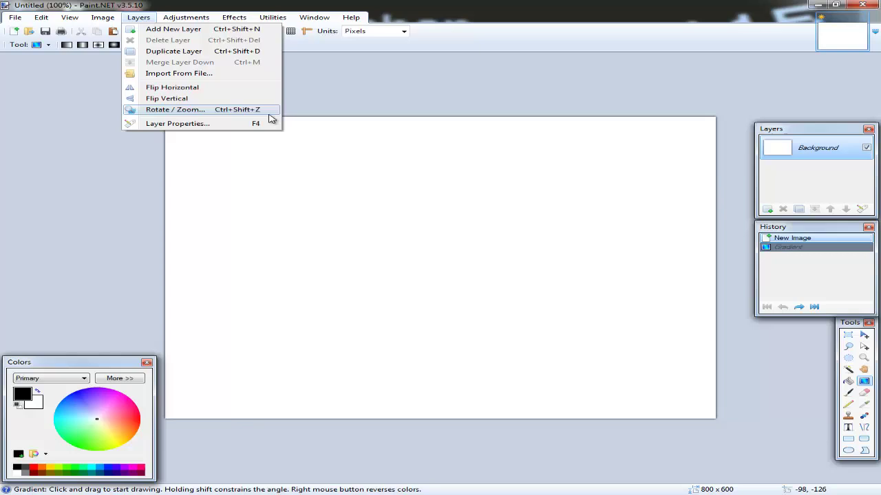
left_click(49, 210)
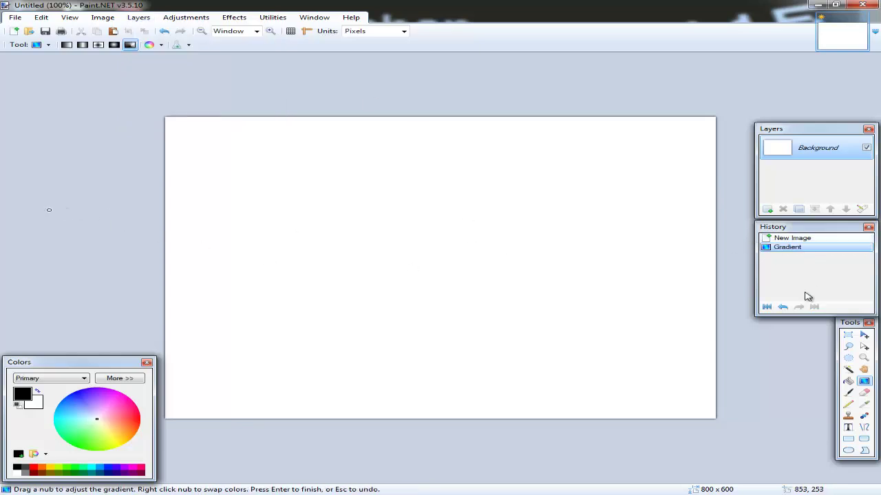
- Undo the gradient, add Layer 2, erase the Background to transparency, then reselect Layer 2
key("ctrl+z")
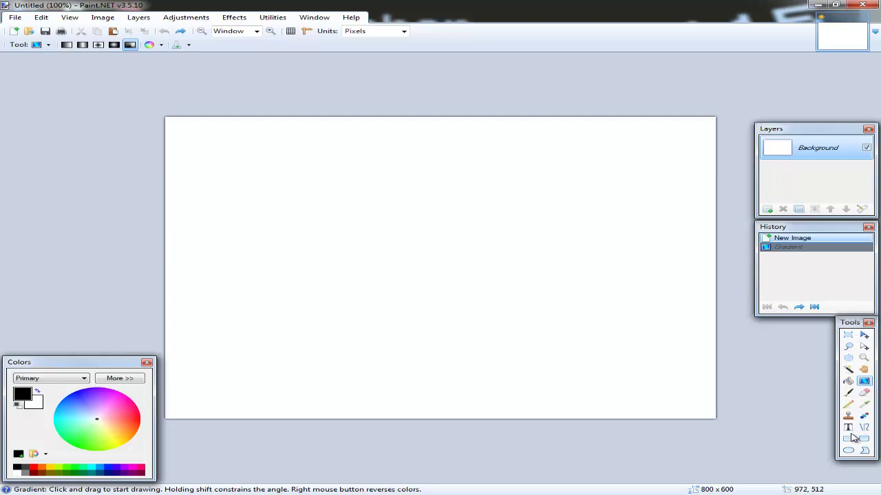
left_click(768, 208)
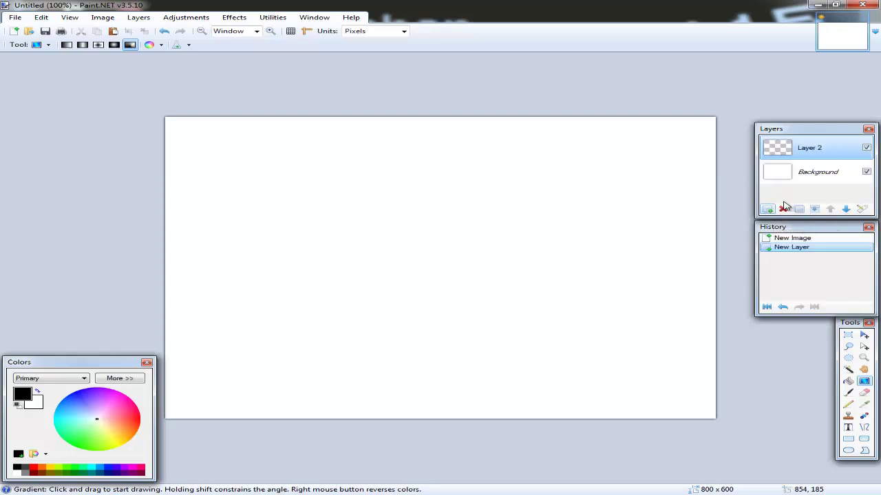
left_click(787, 174)
key("ctrl+a")
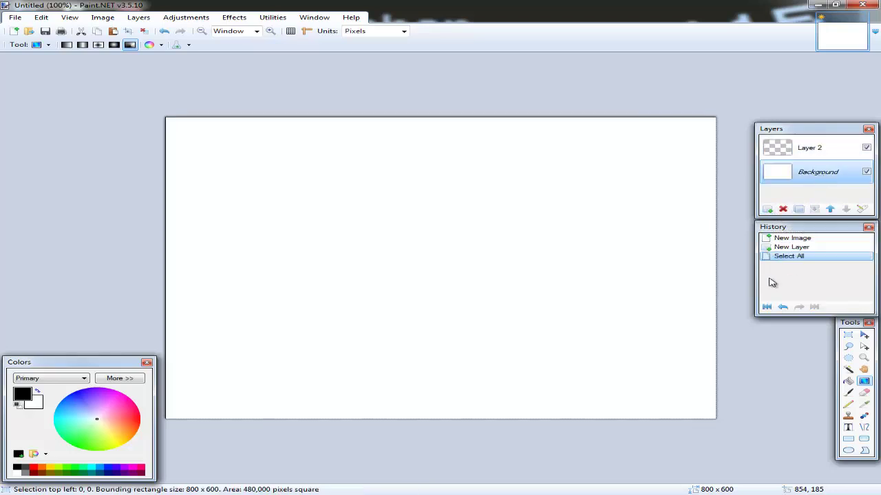
key("Delete")
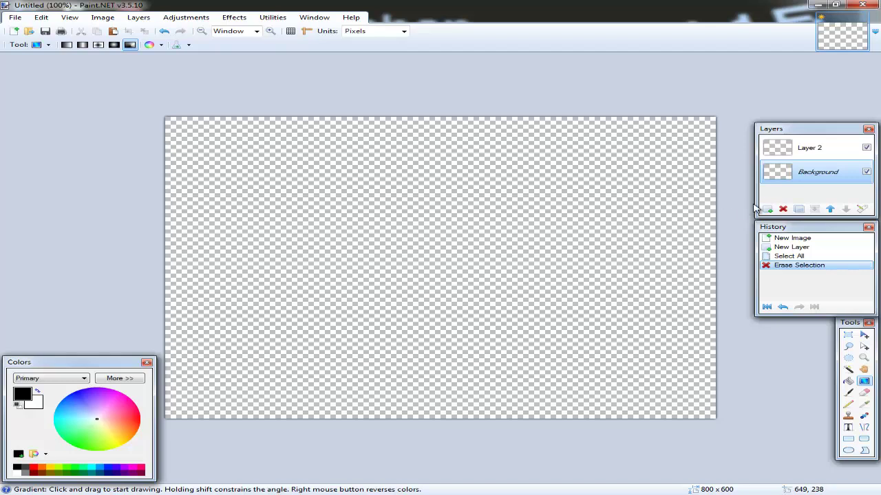
left_click(821, 149)
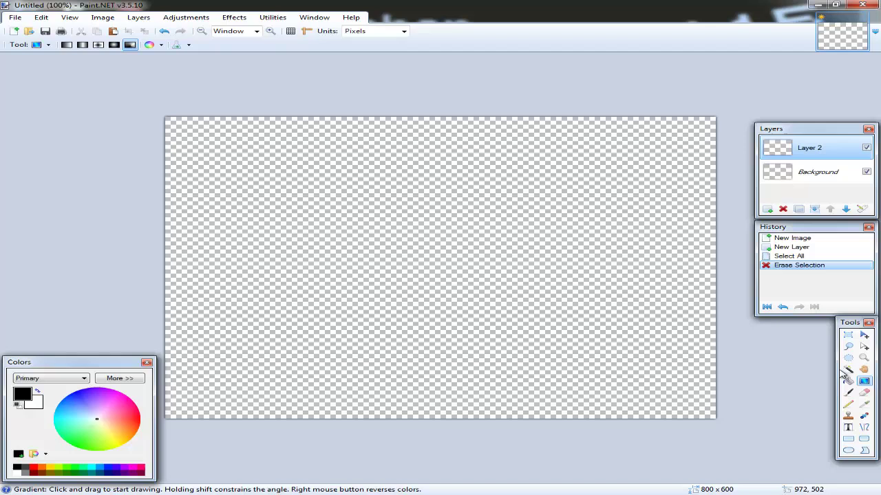
- Choose the Rounded Rectangle tool with the Draw Filled Shape style
left_click(864, 438)
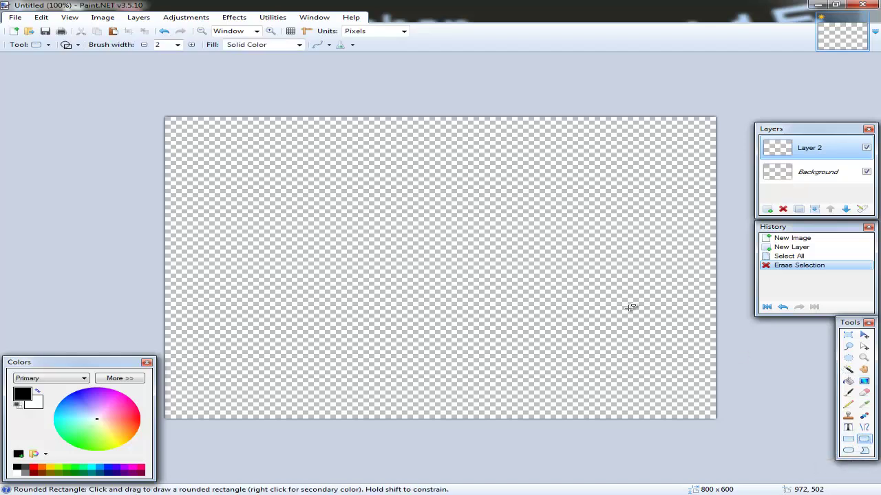
left_click(68, 44)
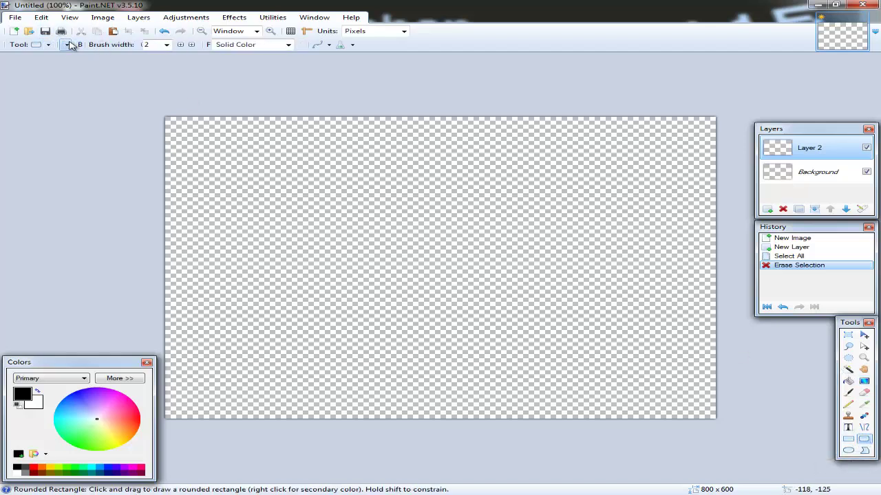
left_click(77, 45)
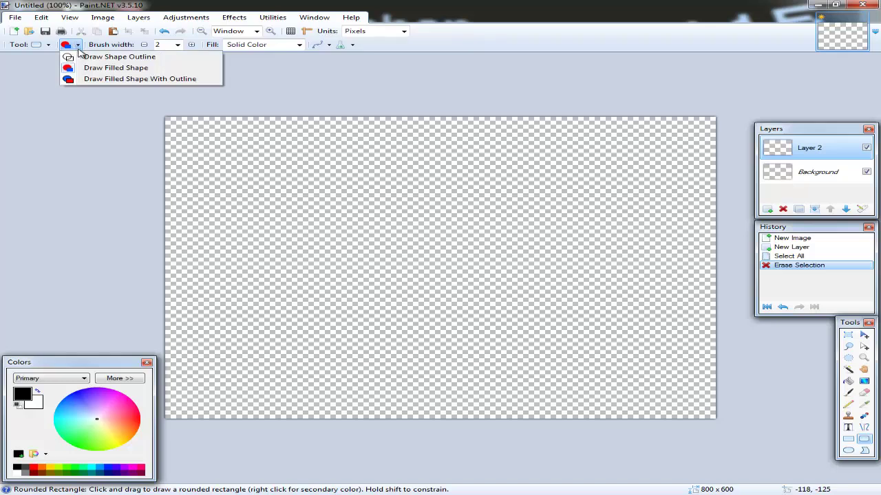
left_click(78, 45)
left_click(79, 46)
left_click(72, 297)
- Draw one black rounded rectangle across the canvas middle, undoing the extra attempts
left_click_drag(290, 235, 642, 393)
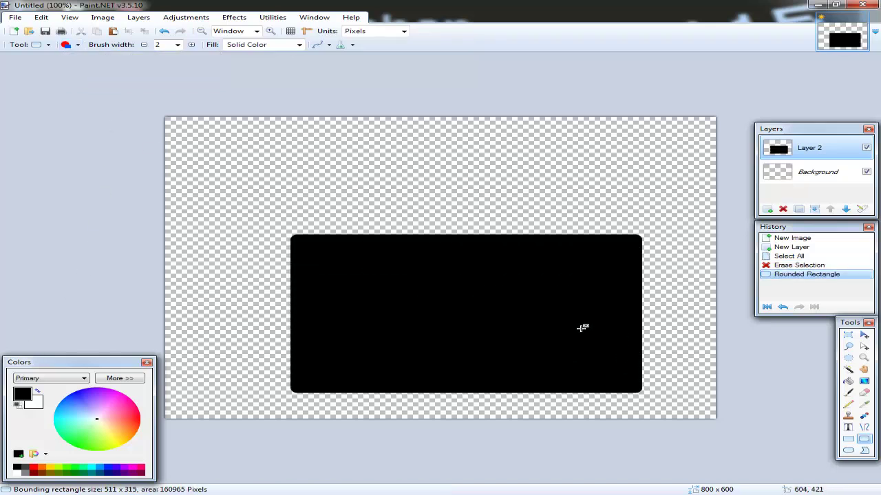
key("ctrl+z")
left_click_drag(275, 168, 635, 378)
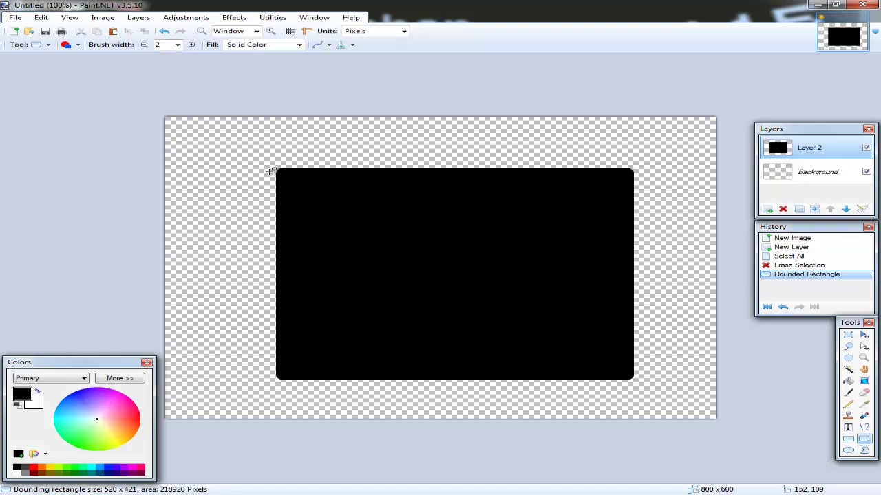
left_click_drag(231, 143, 498, 318)
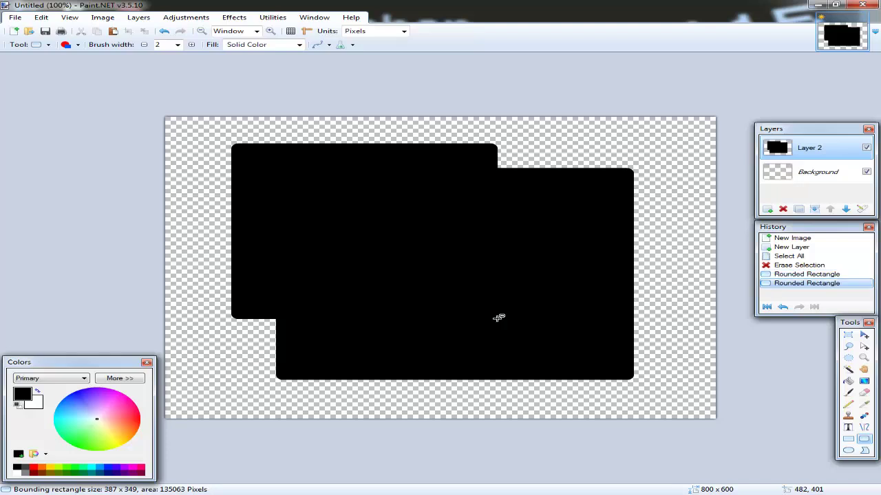
key("ctrl+z")
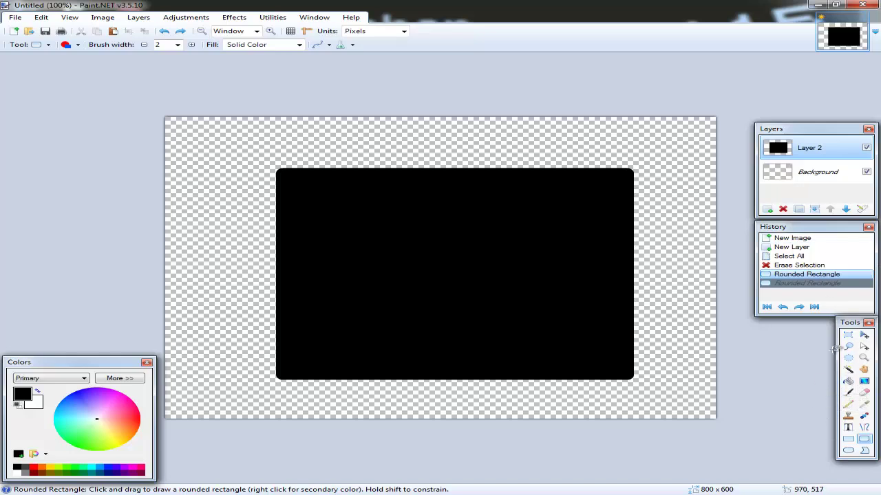
left_click(782, 208)
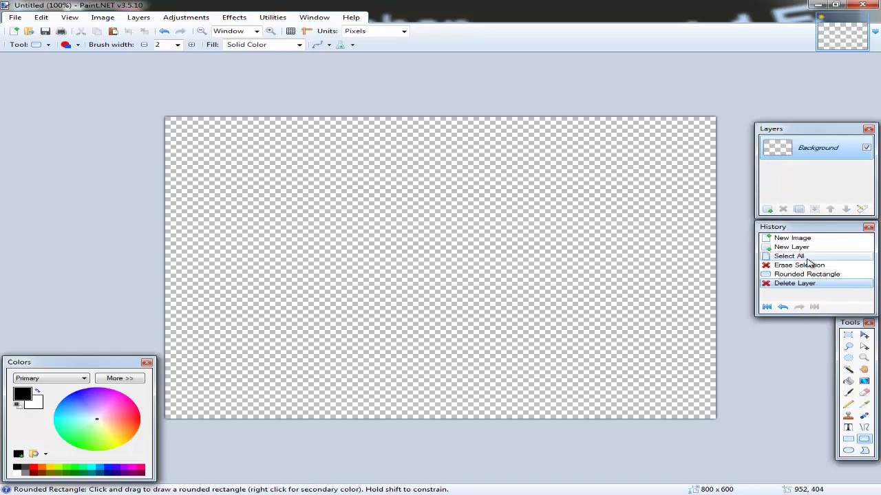
left_click(805, 274)
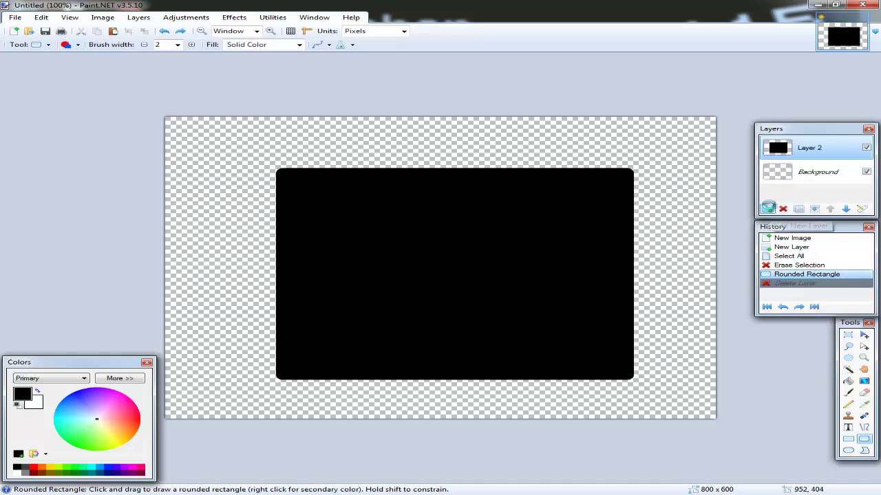
- On a new Layer 3, draw a 30px white vertical line across the rectangle's left side
left_click(768, 209)
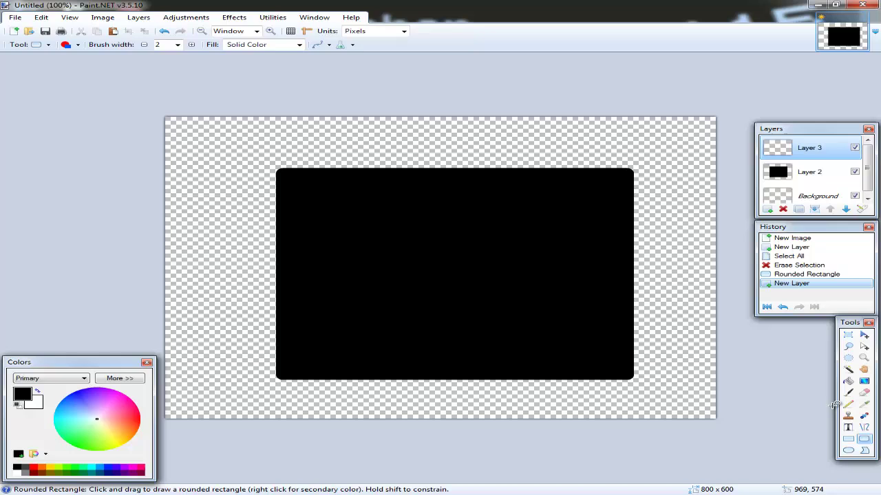
left_click(864, 428)
mouse_move(318, 132)
left_mouse_down()
mouse_move(336, 199)
mouse_move(316, 408)
left_mouse_up()
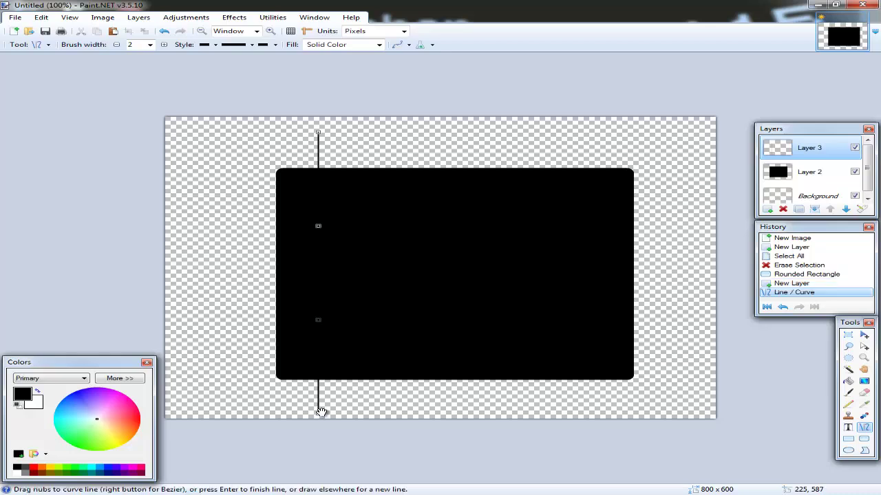
key("ctrl+z")
left_click(149, 44)
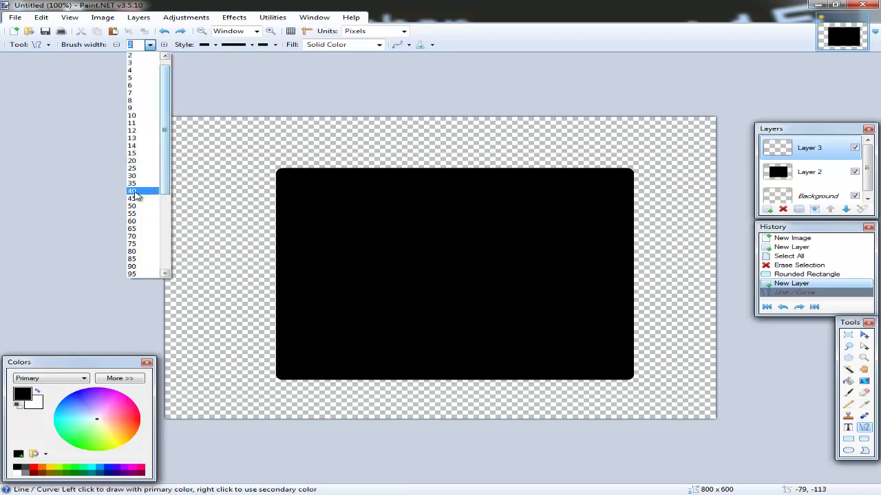
left_click(132, 176)
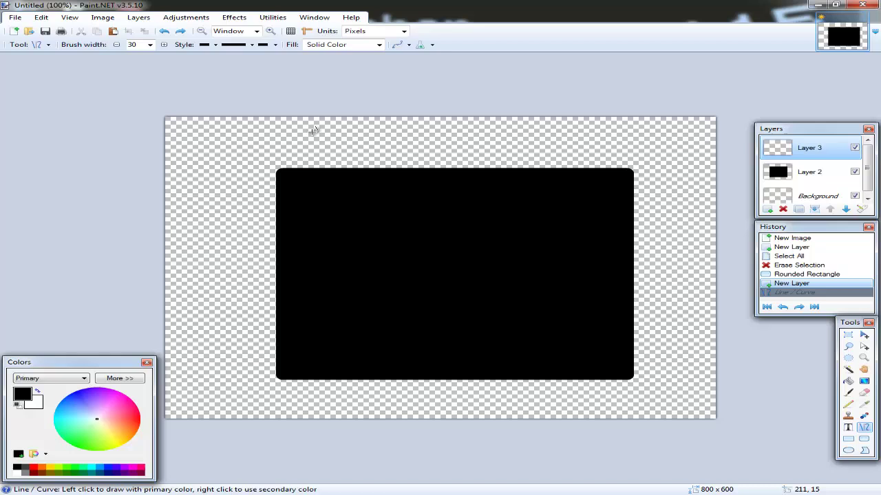
left_click_drag(313, 131, 297, 410)
key("ctrl+z")
left_click(16, 472)
left_click_drag(310, 131, 311, 424)
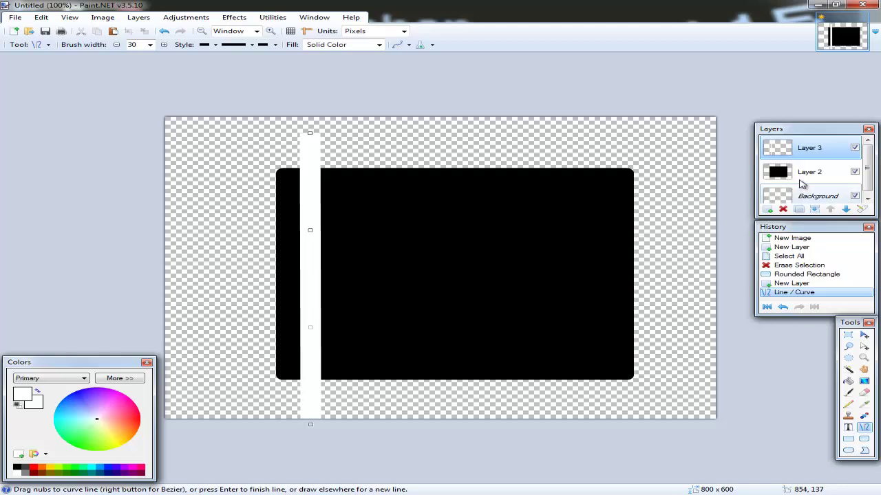
- Magic Wand the white strip, erase it from Layer 2, and replace the helper layer with an empty one
left_click(848, 372)
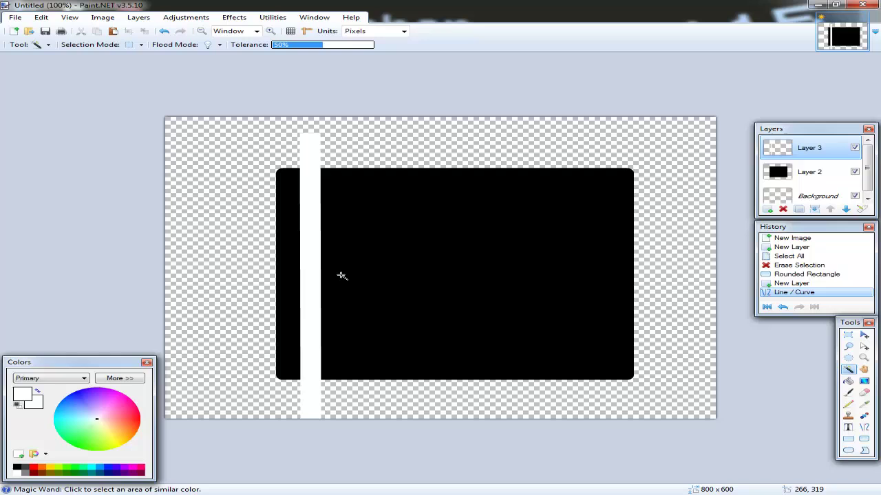
left_click(314, 260)
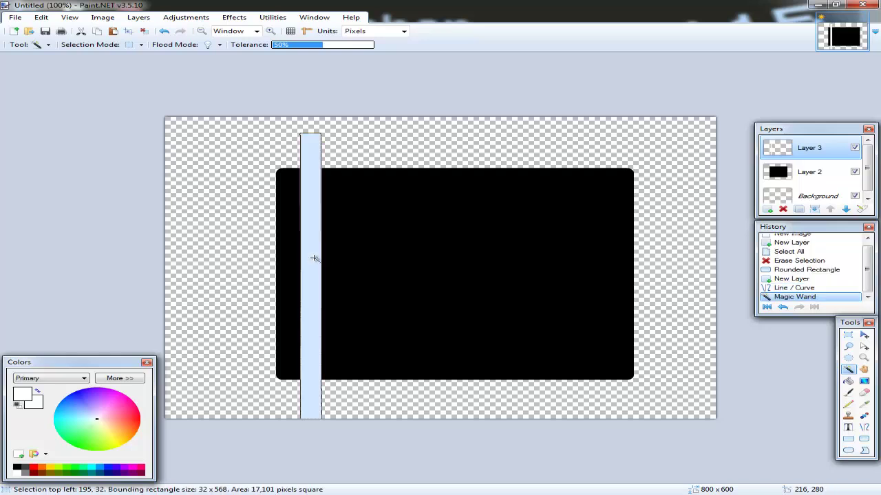
left_click(809, 174)
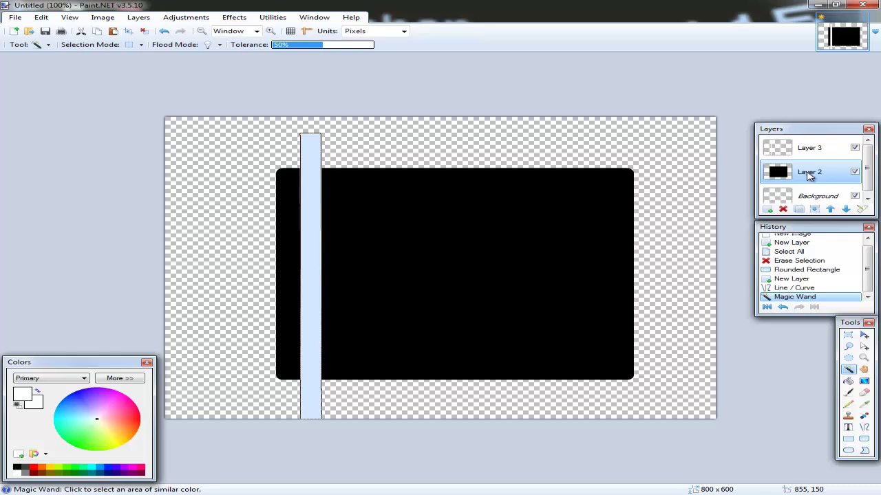
key("Delete")
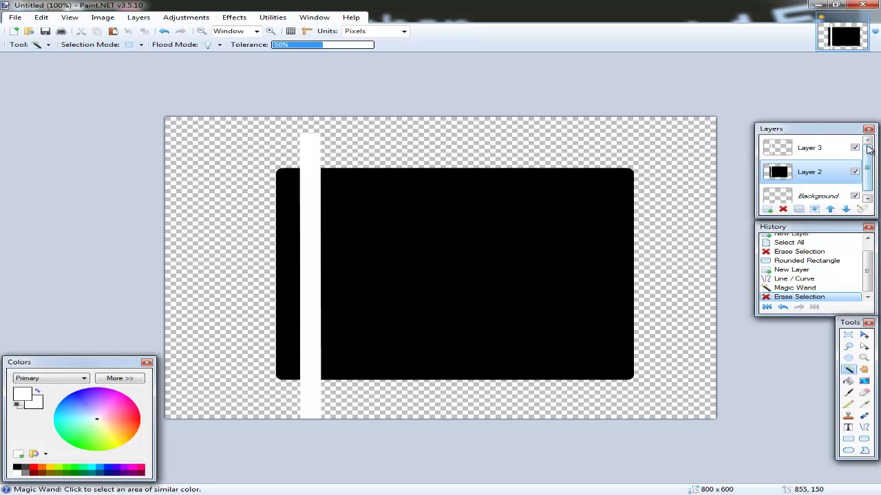
left_click(839, 151)
left_click(783, 209)
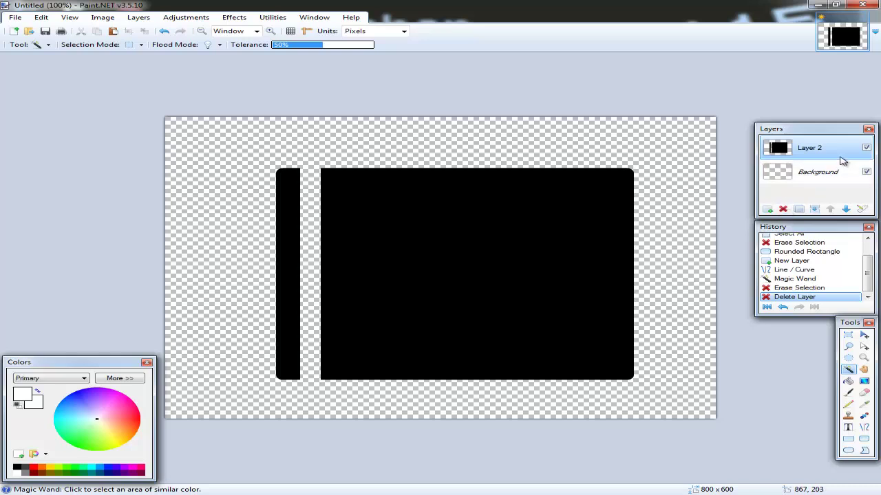
left_click(767, 209)
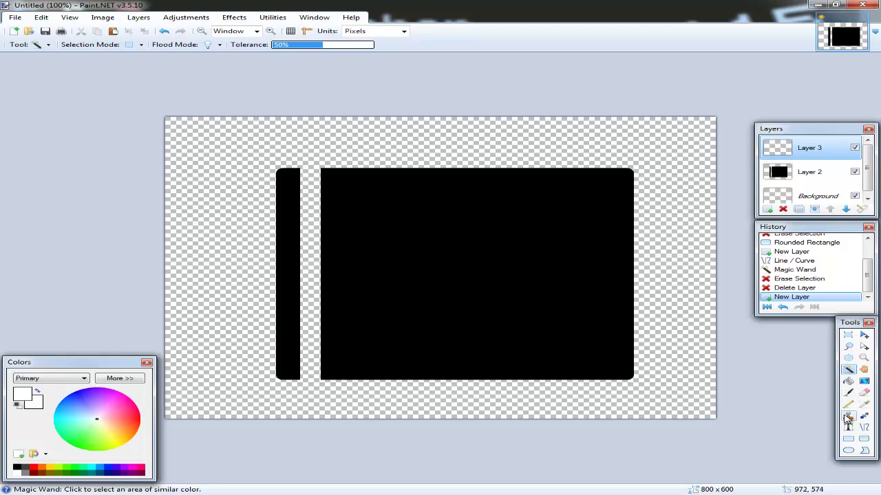
- Draw a thick white horizontal line across the top of the black shape
left_click(865, 428)
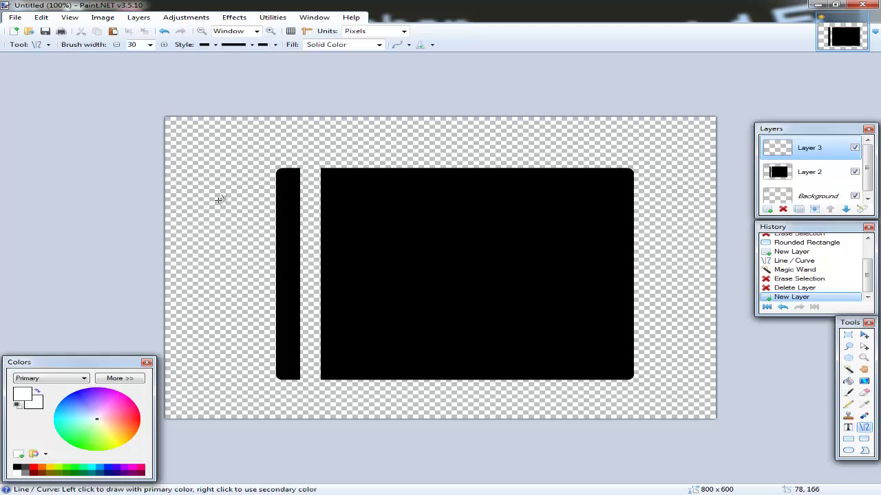
left_click_drag(199, 191, 716, 190)
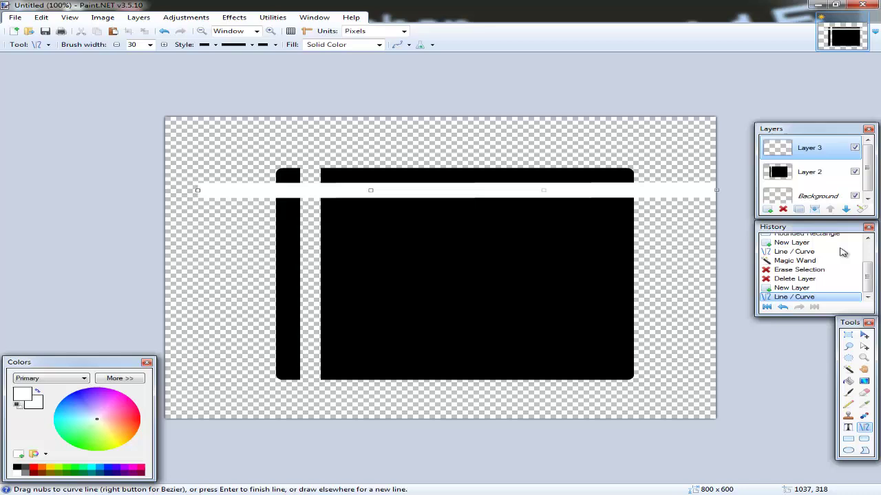
left_click(831, 182)
left_click(830, 146)
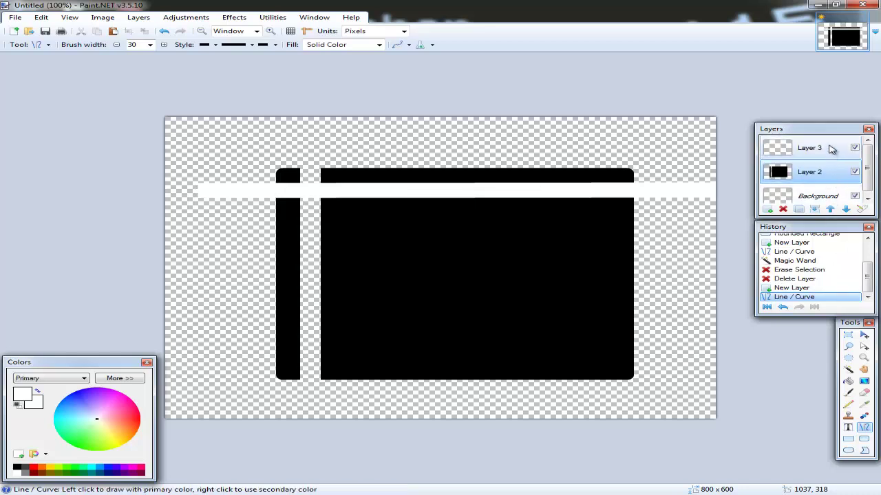
- Magic Wand the white line, erase that band from Layer 2, and delete Layer 3
left_click(848, 369)
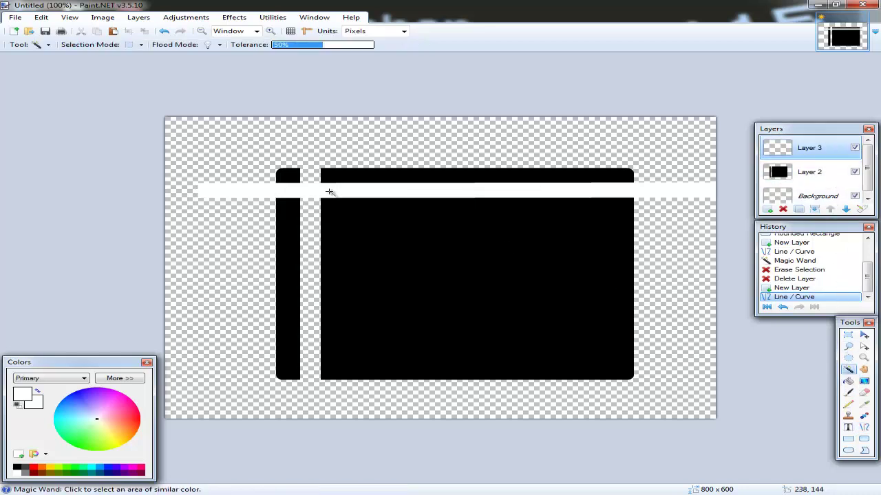
left_click(340, 194)
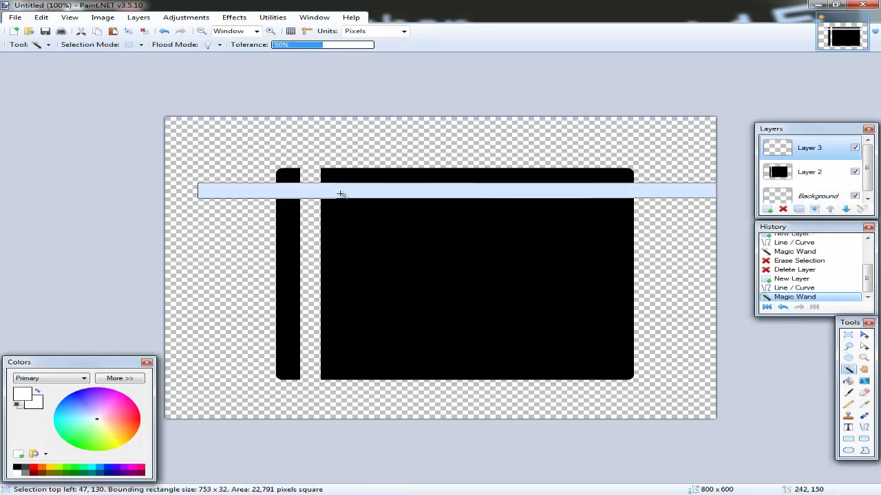
left_click(810, 177)
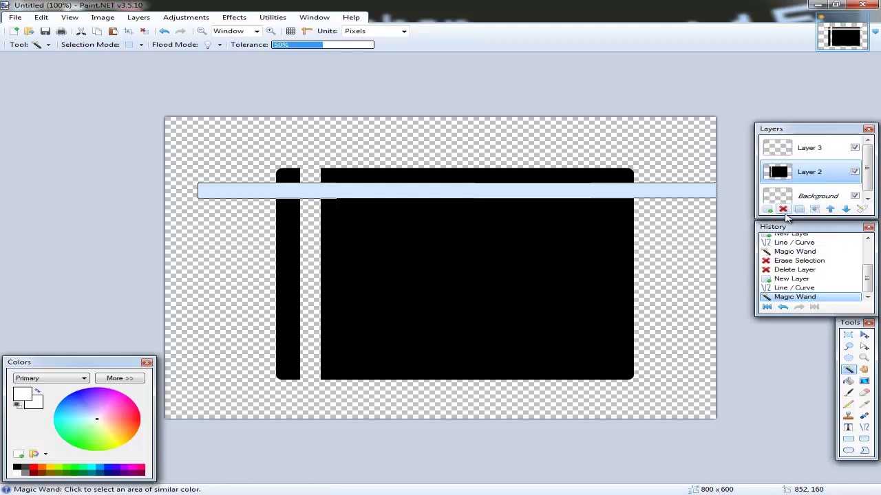
key("Delete")
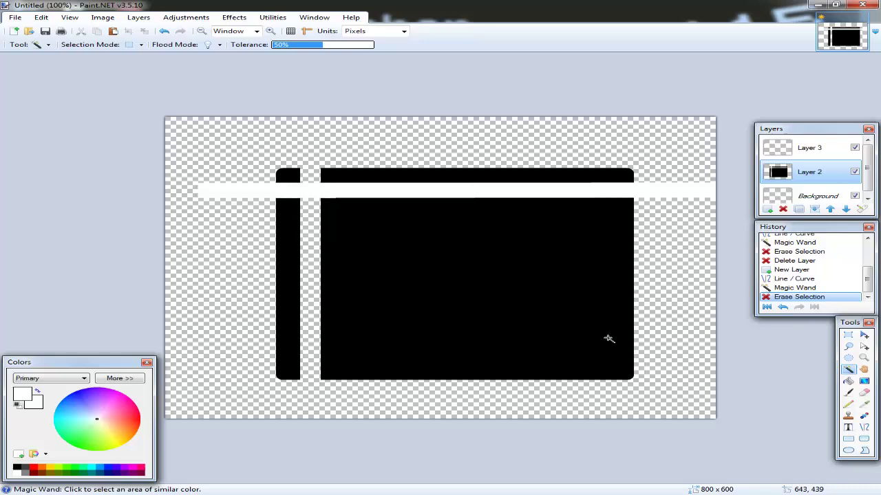
left_click(782, 209)
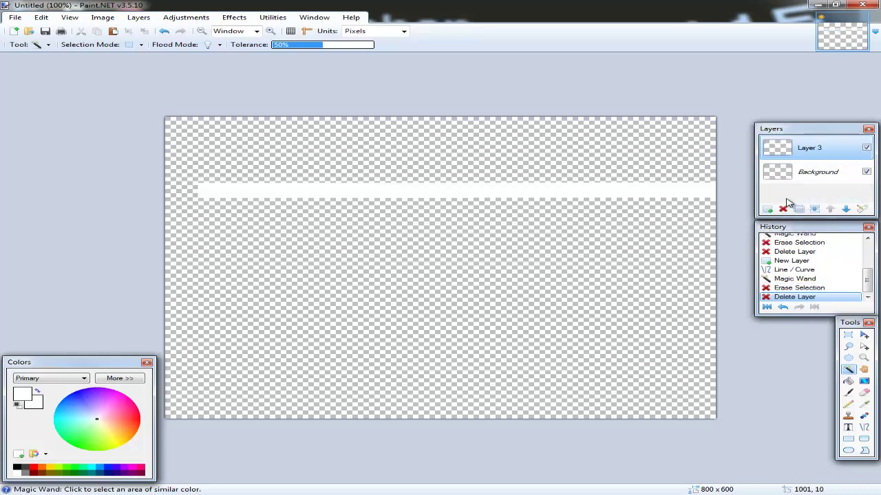
key("ctrl+z")
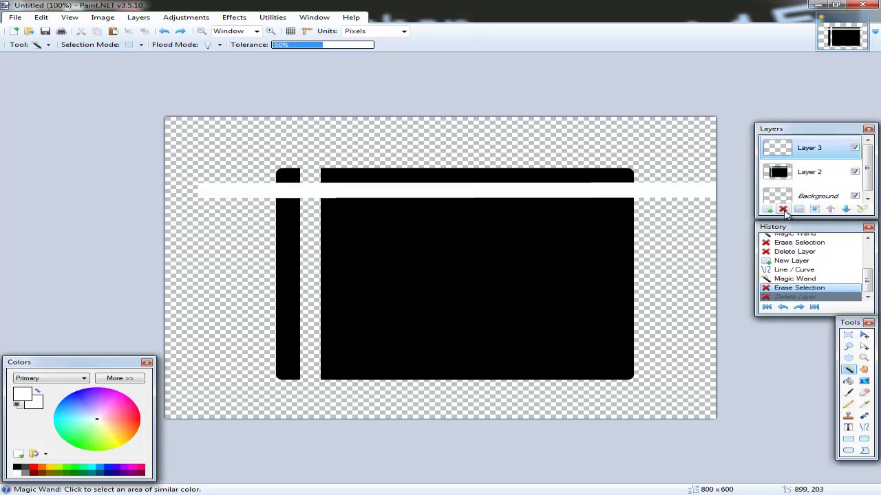
left_click(783, 210)
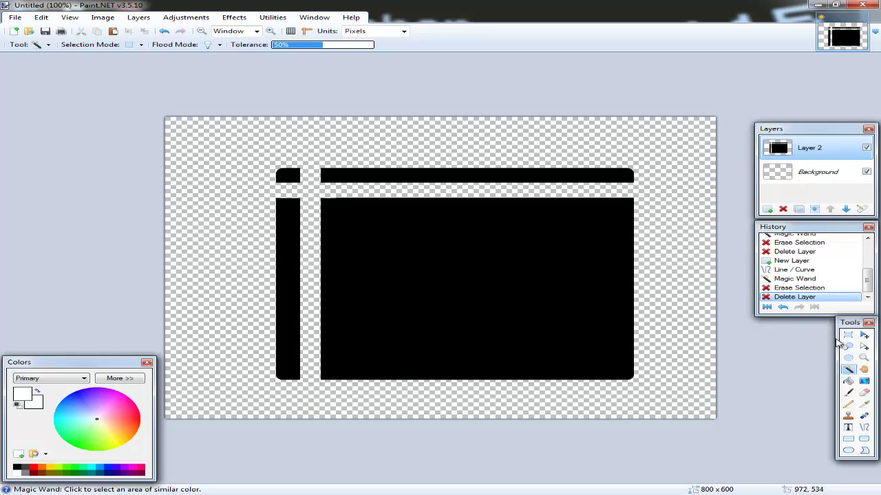
- Erase a small elliptical selection from the black shape's bottom-right corner, after first trying a larger one
left_click(849, 358)
left_click_drag(676, 398, 502, 295)
key("Delete")
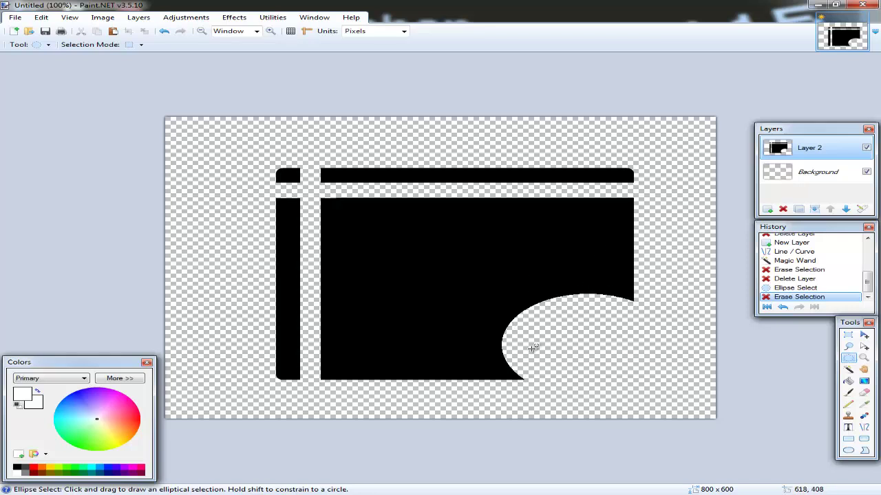
key("ctrl+z")
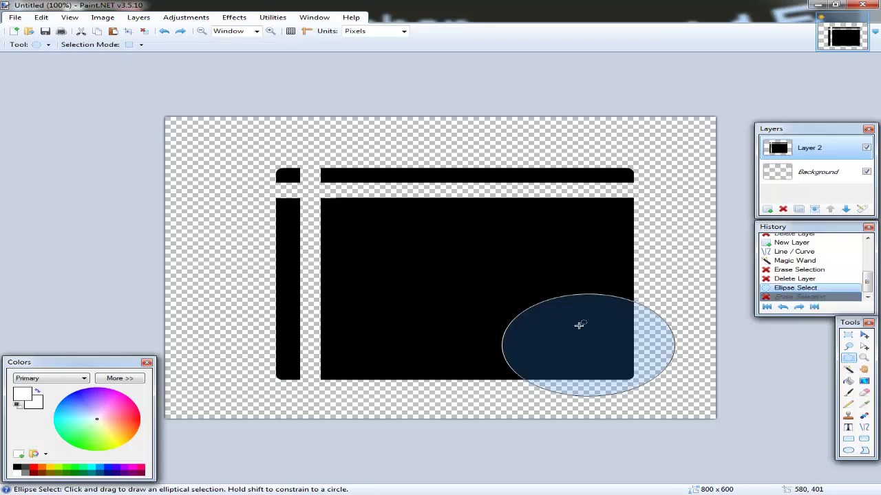
key("ctrl+y")
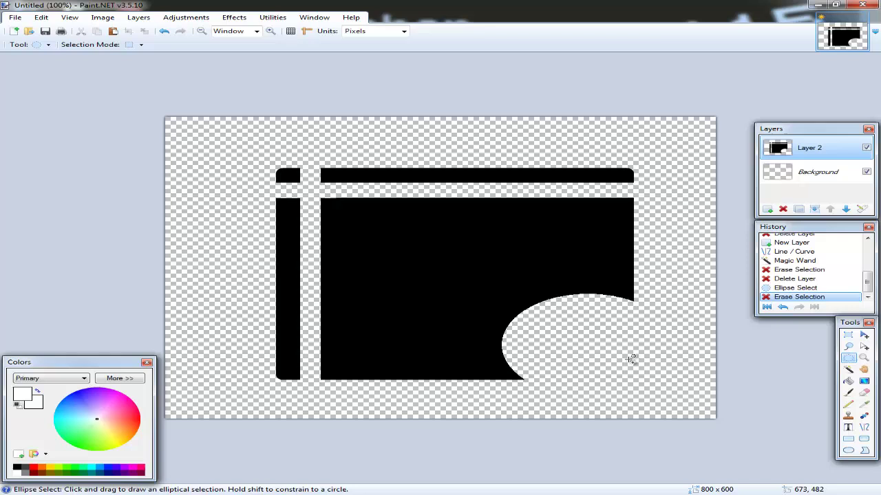
key("ctrl+z")
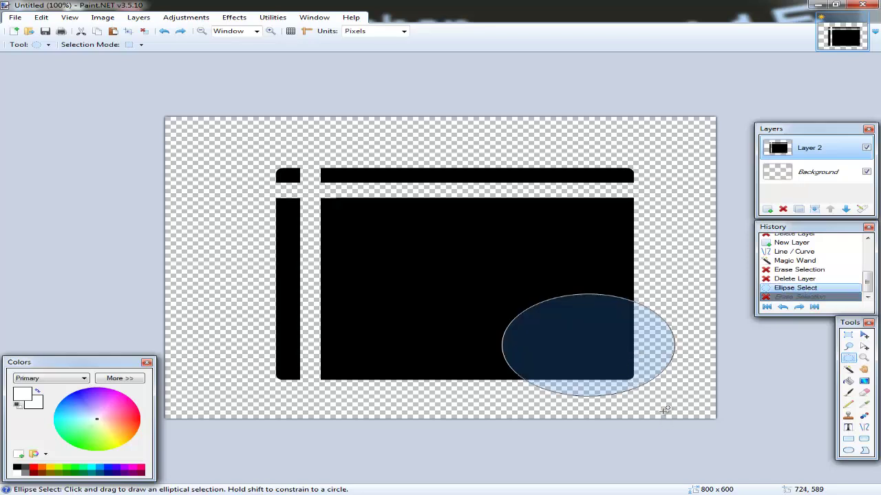
mouse_move(666, 402)
left_mouse_down()
mouse_move(562, 324)
mouse_move(571, 336)
left_mouse_up()
key("Delete")
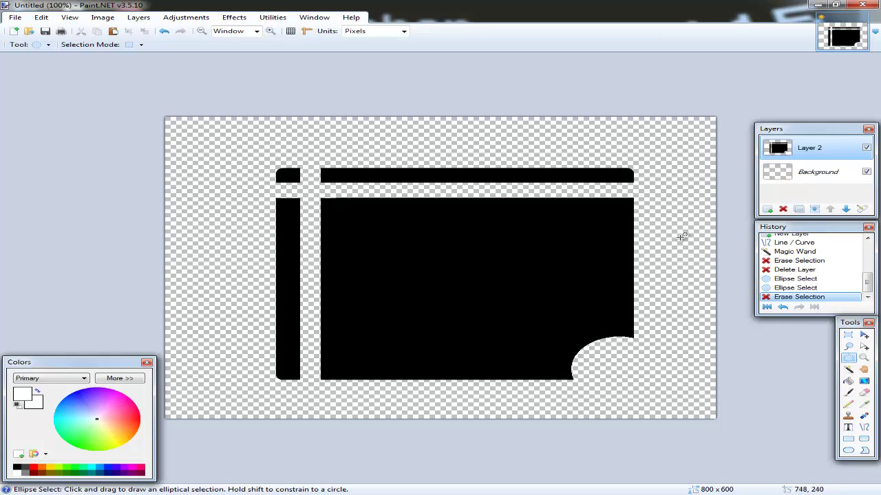
- Apply Add Noise with colour saturation 0, intensity 56 and coverage 23.55
left_click(245, 22)
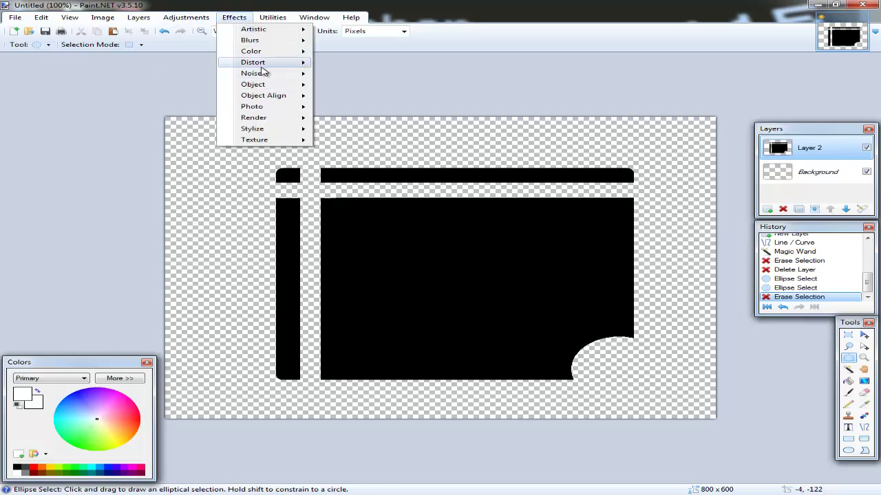
mouse_move(269, 72)
left_click(358, 74)
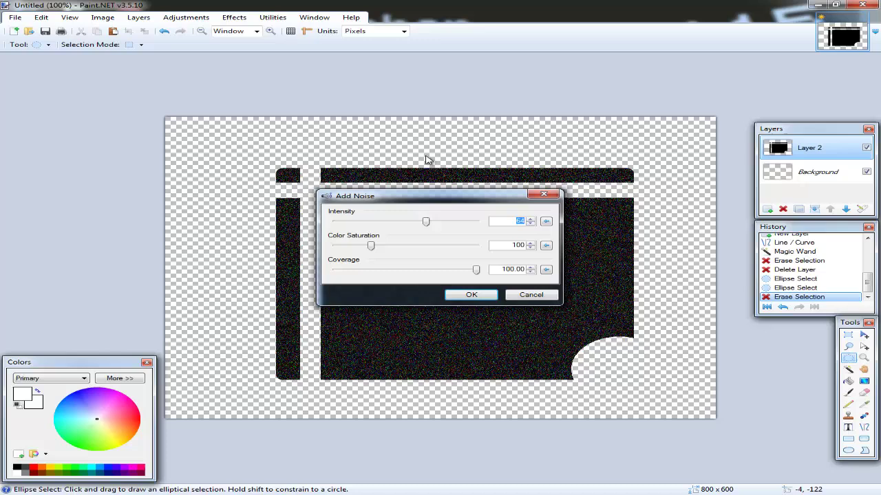
left_click_drag(422, 196, 566, 43)
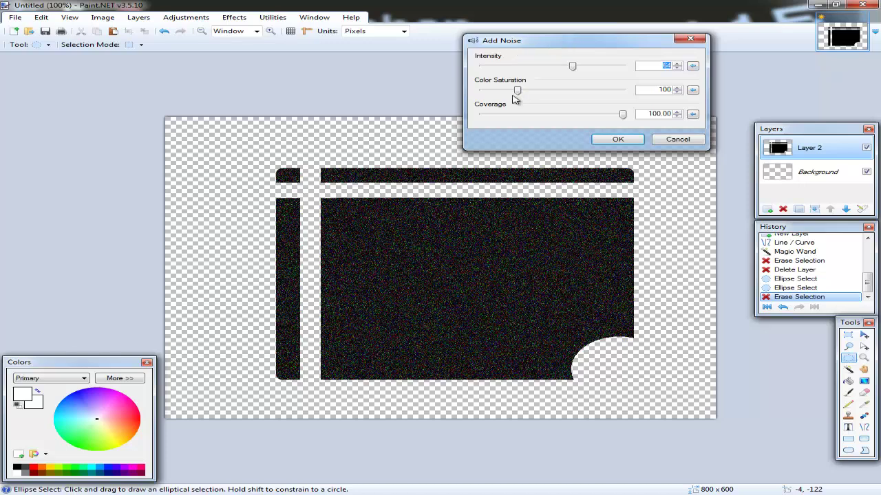
left_click_drag(516, 90, 362, 83)
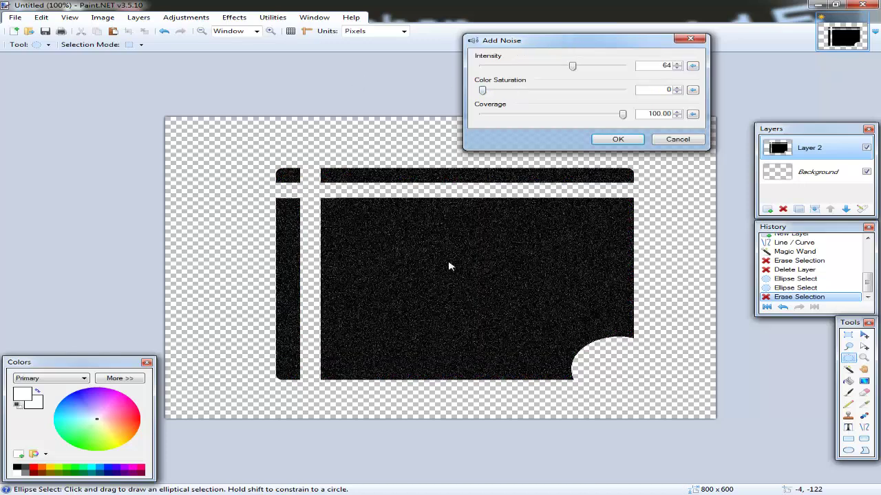
left_click_drag(571, 65, 623, 66)
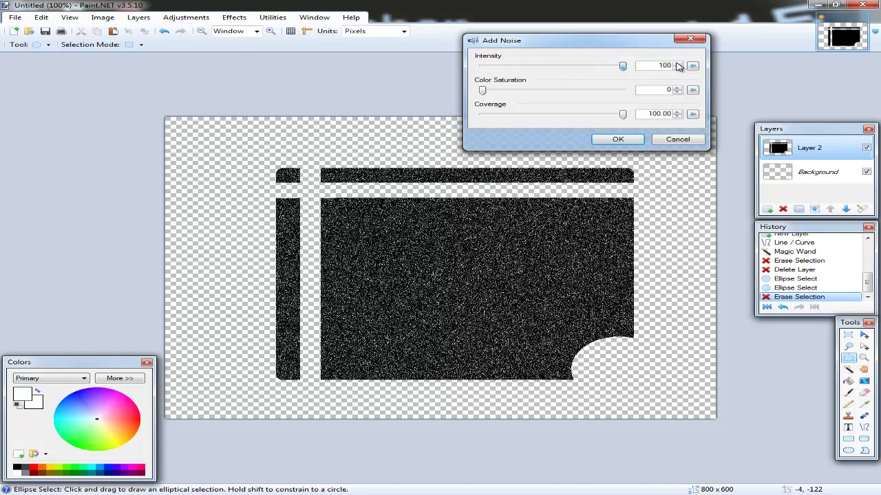
left_click_drag(622, 65, 559, 66)
left_click_drag(624, 114, 600, 118)
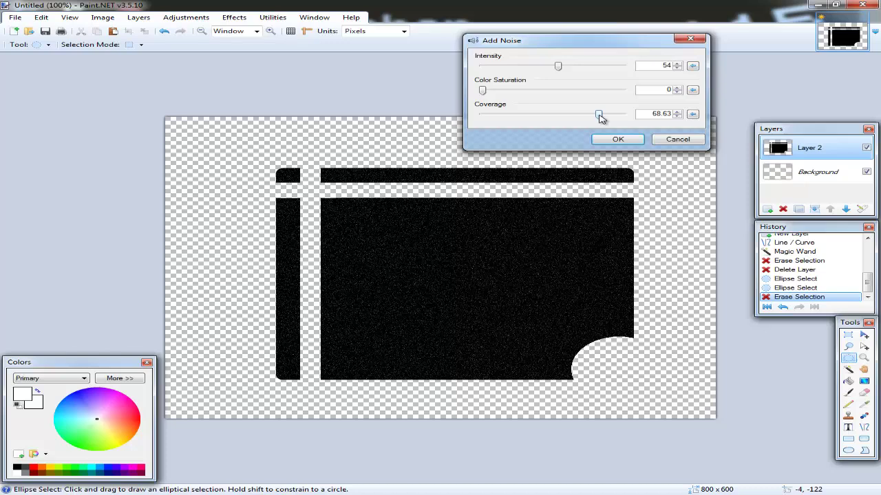
mouse_move(482, 90)
left_mouse_down()
mouse_move(658, 99)
mouse_move(483, 92)
left_mouse_up()
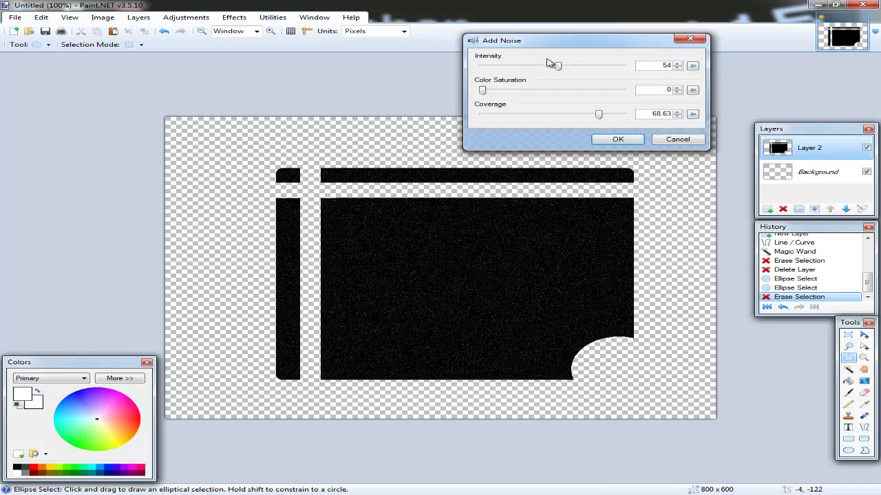
left_click_drag(559, 67, 567, 66)
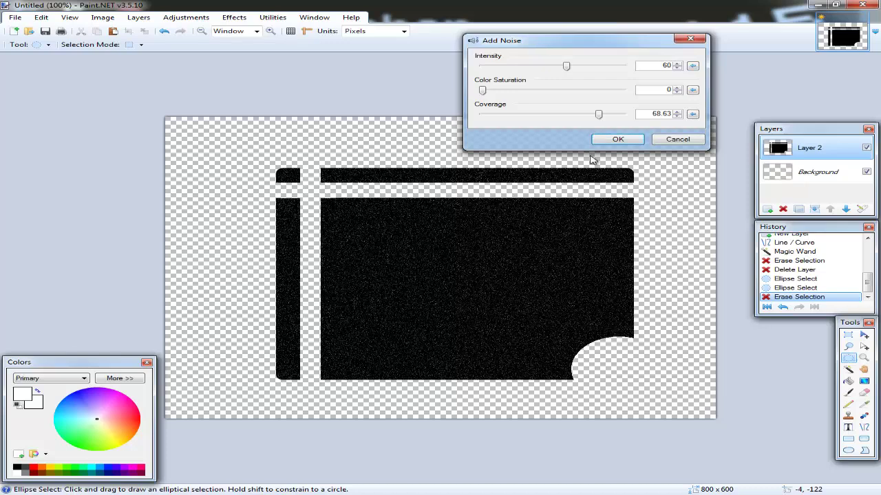
left_click_drag(568, 67, 562, 68)
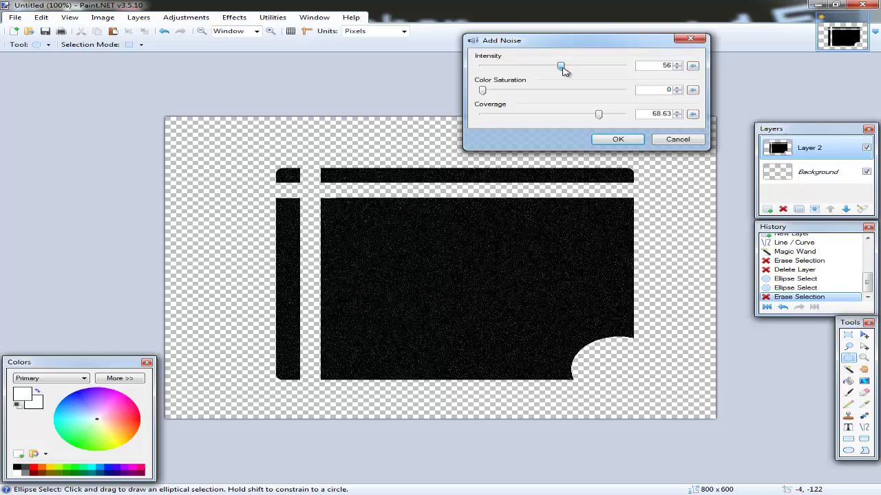
left_click_drag(600, 117, 555, 120)
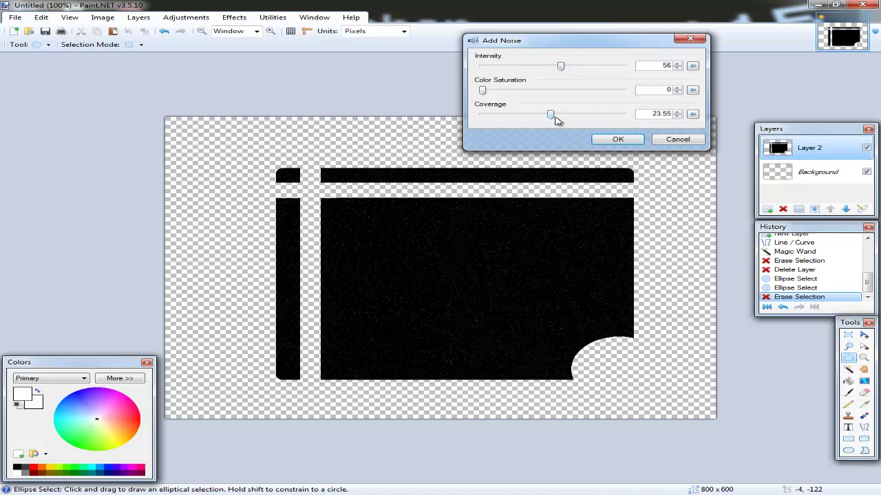
left_click(618, 139)
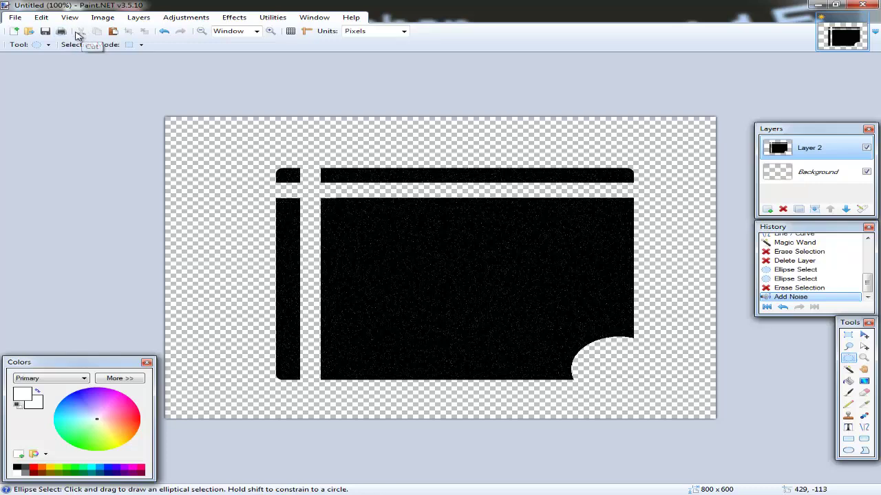
- Apply Layers > Rotate / Zoom, using the Roll/Rotate dial to tilt the shape
left_click(103, 23)
mouse_move(138, 21)
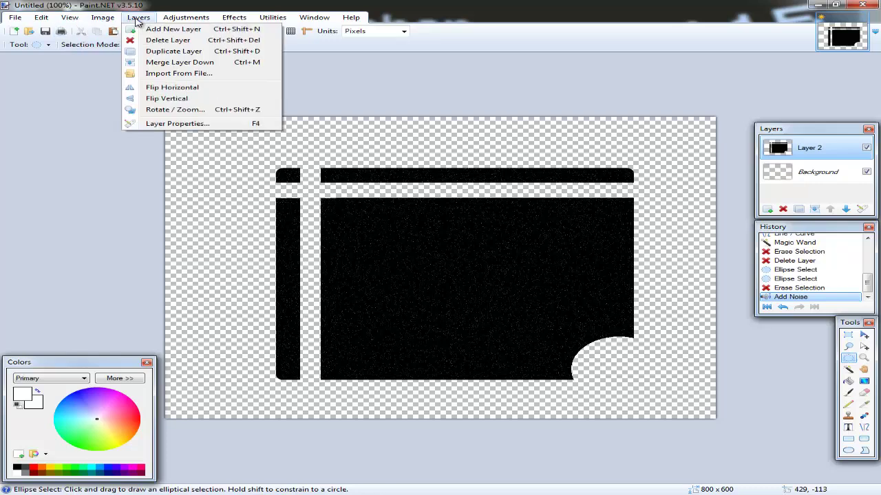
left_click(167, 110)
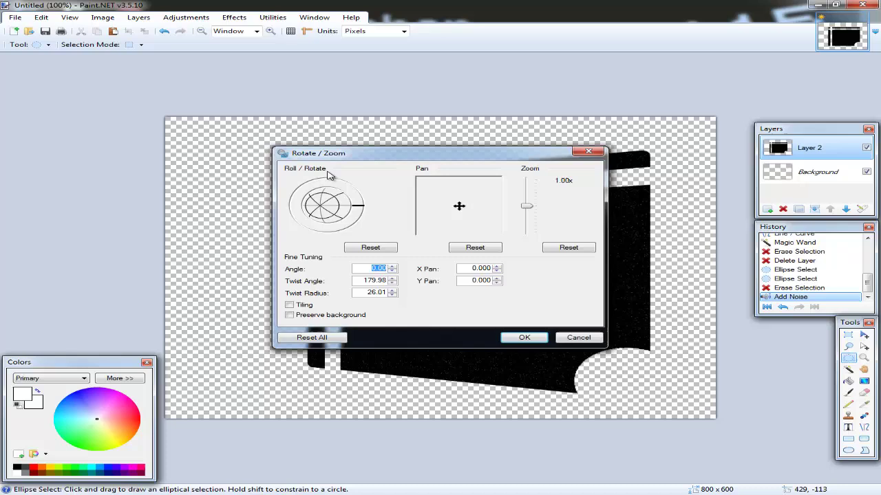
left_click_drag(398, 165, 156, 12)
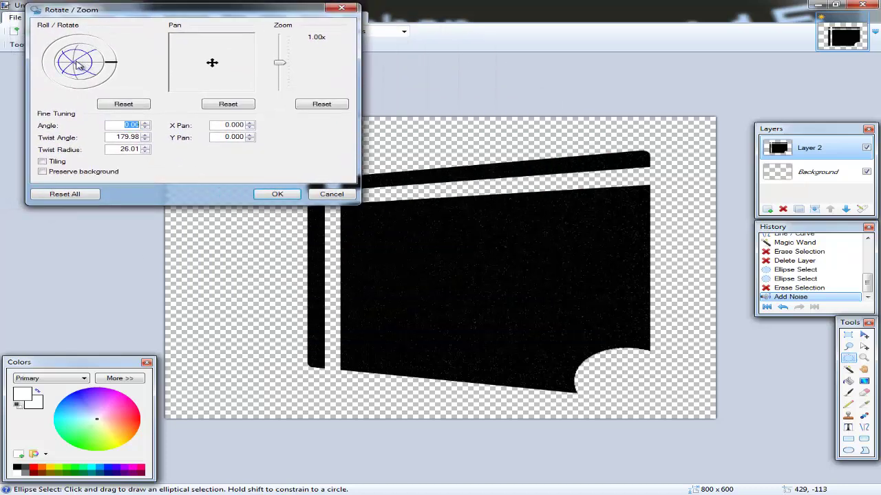
mouse_move(80, 65)
left_mouse_down()
mouse_move(92, 62)
mouse_move(88, 86)
mouse_move(93, 61)
mouse_move(65, 60)
mouse_move(92, 62)
left_mouse_up()
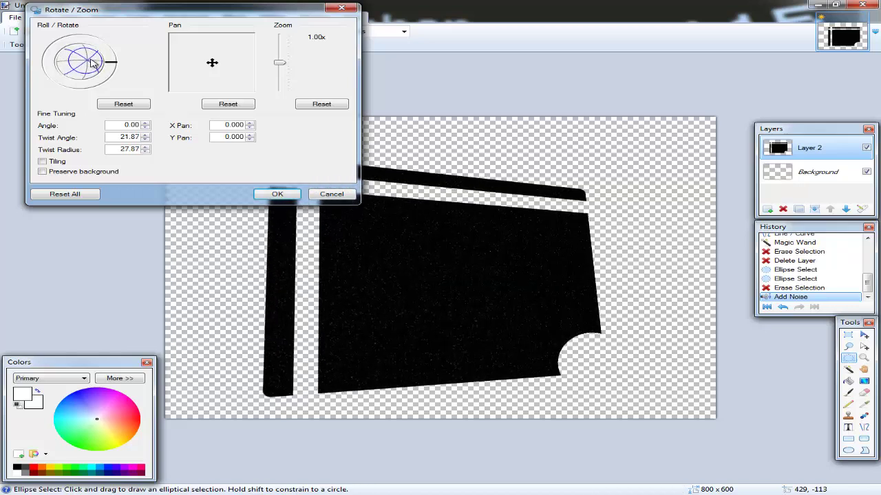
left_click(276, 194)
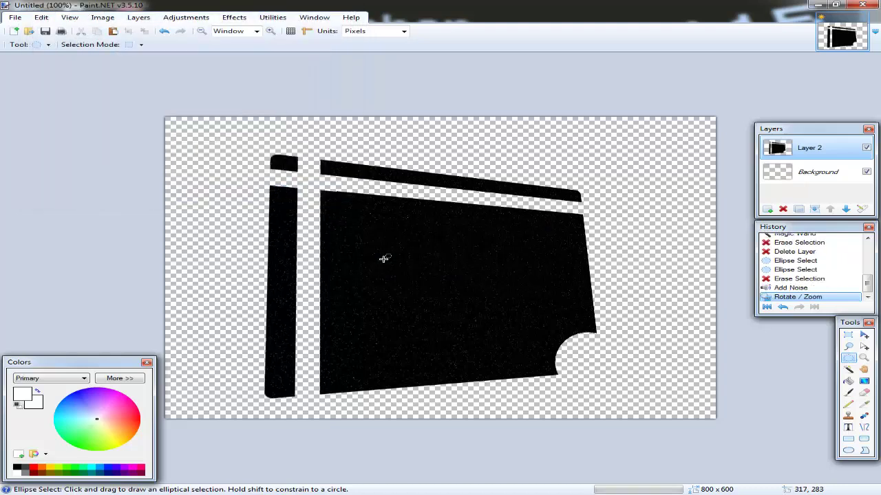
- Rectangle-select the artwork, shift it slightly right and up, then deselect
left_click(848, 335)
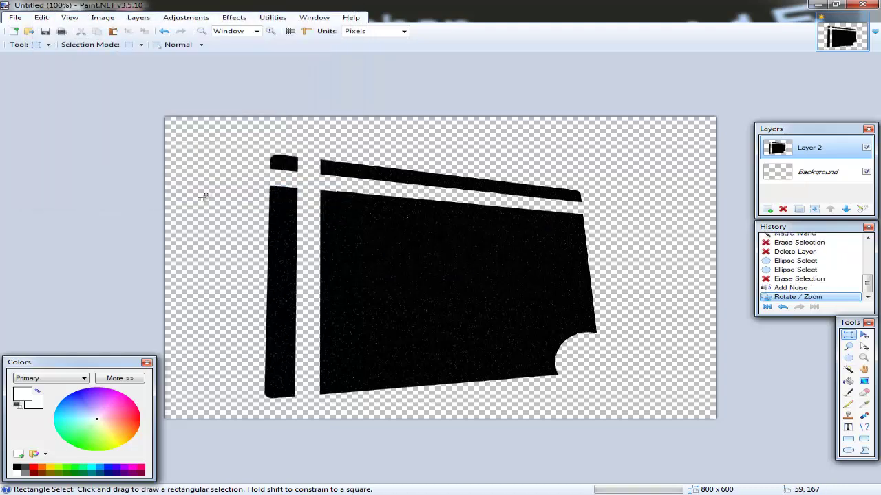
left_click_drag(225, 132, 653, 395)
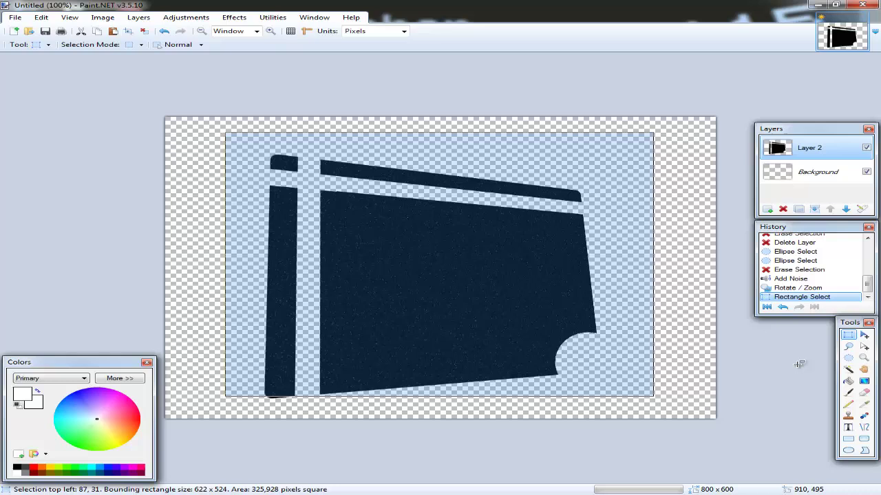
left_click(864, 335)
left_click_drag(519, 299, 559, 290)
key("ctrl+z")
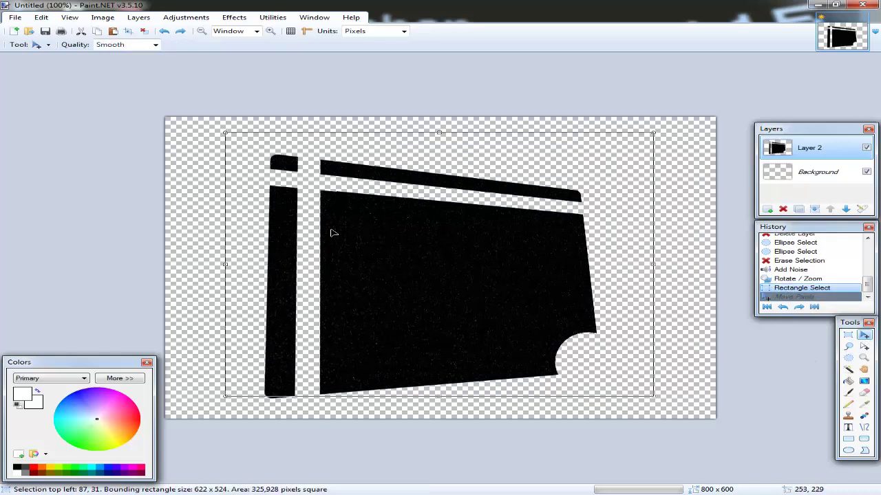
left_click(848, 335)
left_click_drag(184, 124, 703, 401)
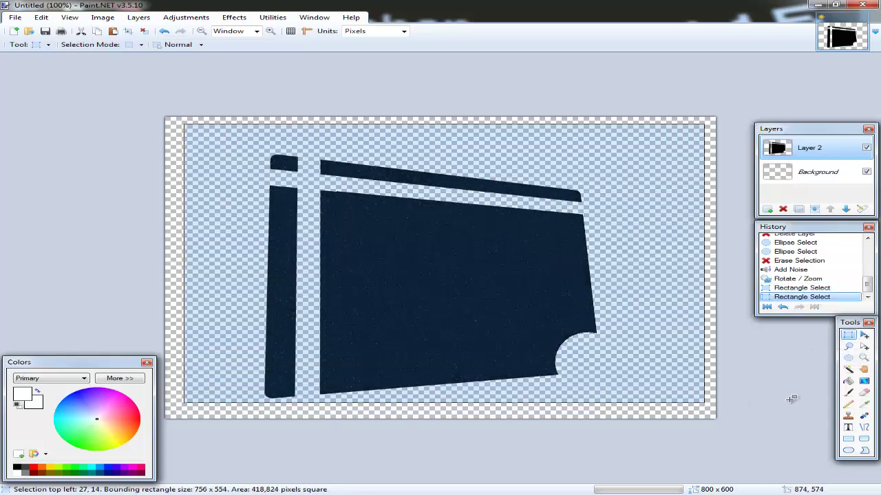
left_click(864, 335)
left_click_drag(444, 310, 468, 305)
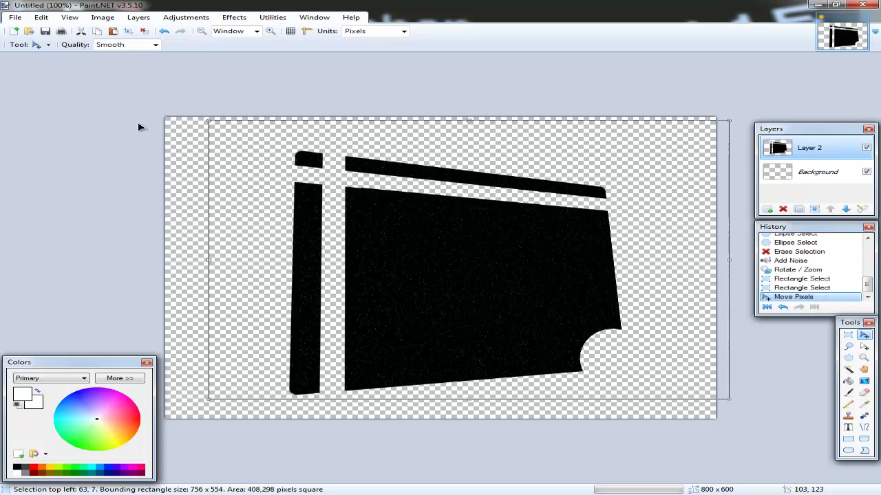
left_click(143, 31)
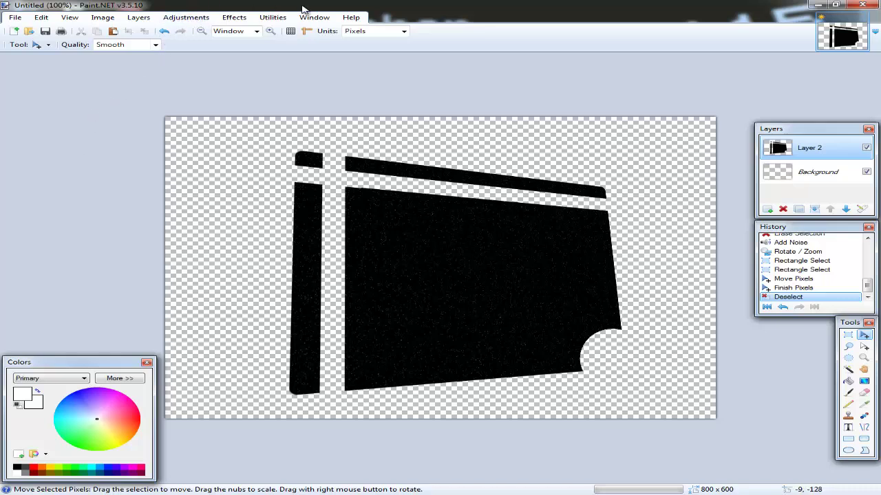
- Open Effects > Object > Drop Shadow and set the shadow colour to deep blue (R24 G12 B255)
left_click(234, 17)
mouse_move(237, 99)
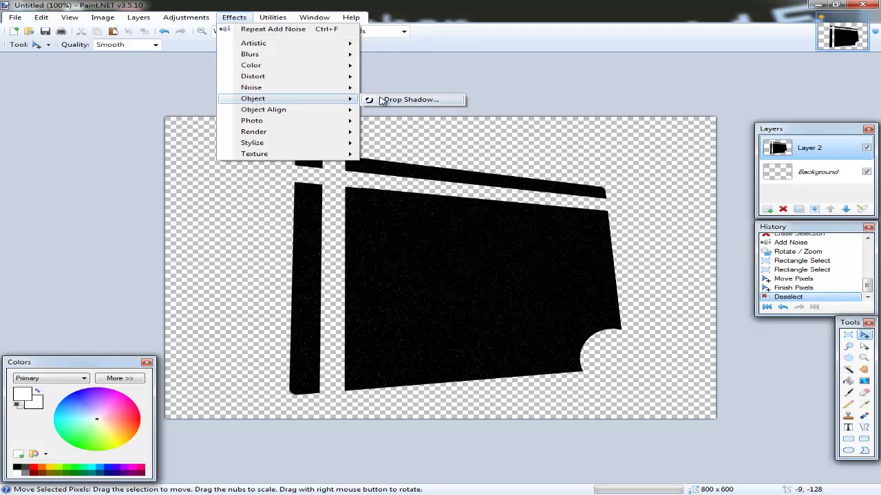
left_click(410, 100)
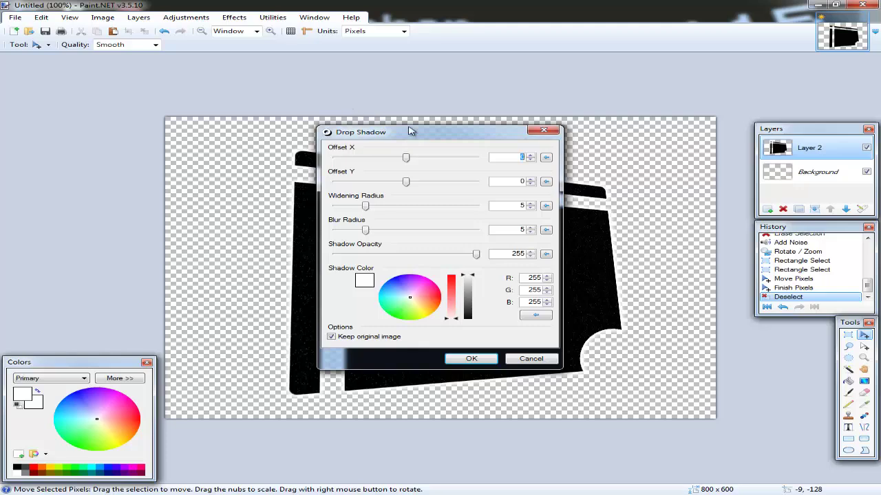
left_click_drag(410, 131, 699, 45)
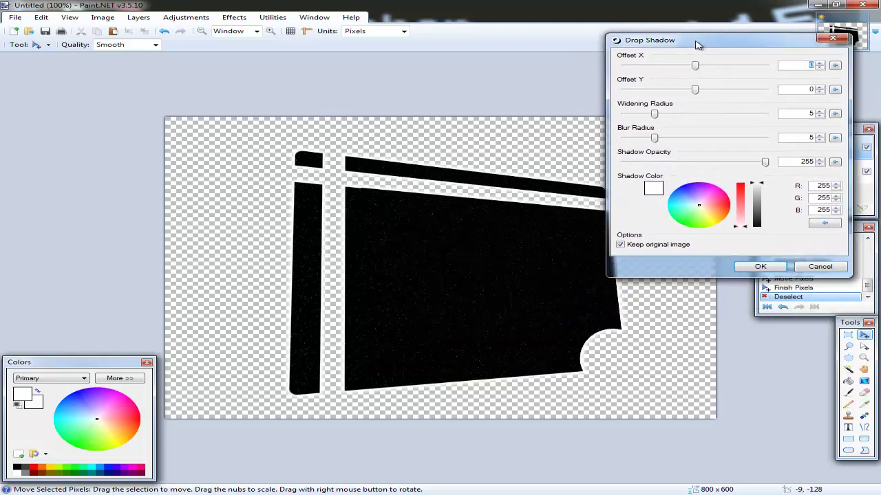
left_click(731, 210)
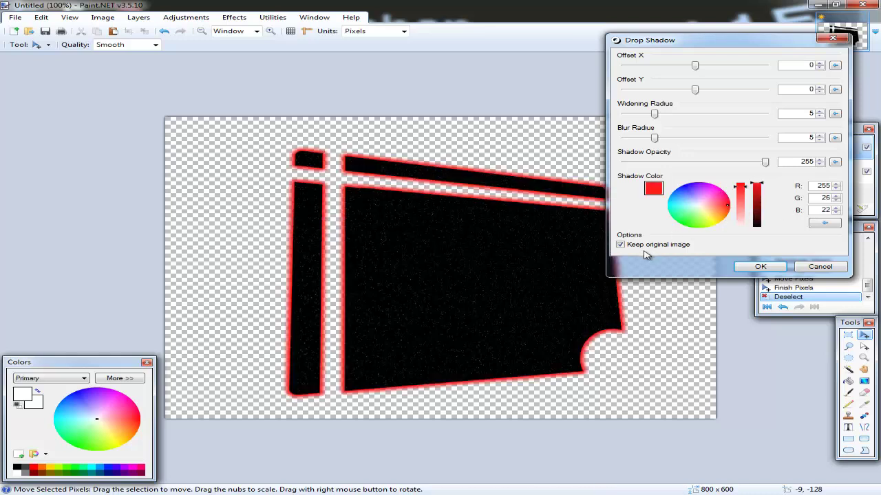
left_click(685, 223)
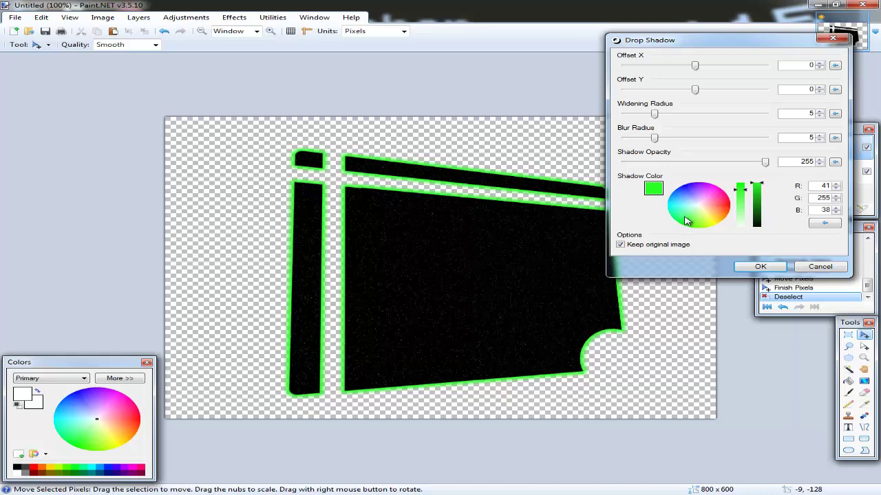
left_click(684, 192)
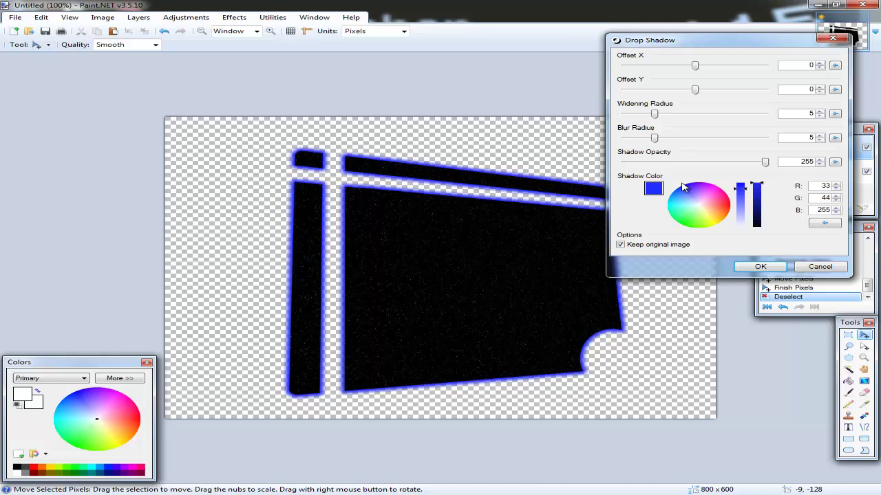
left_click(685, 186)
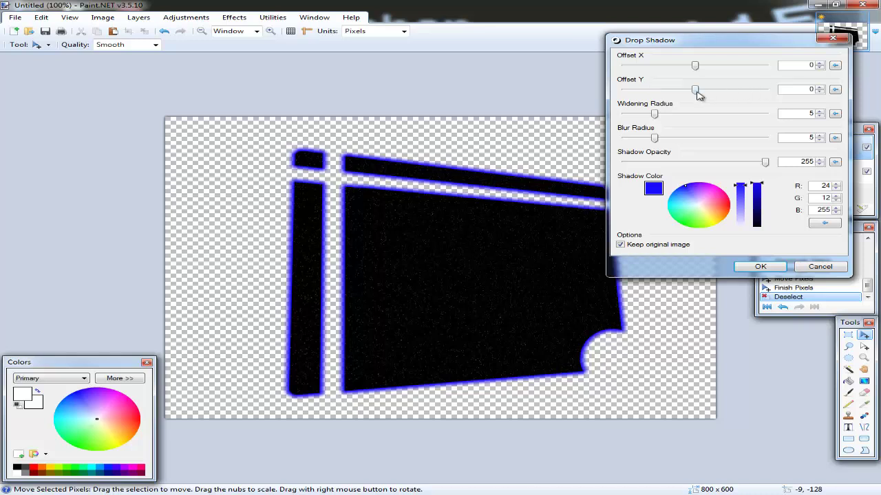
- Apply the drop shadow with offset -11, 2, widening 0, blur 3 and blue colour (38,45,255)
mouse_move(694, 94)
left_mouse_down()
mouse_move(679, 88)
mouse_move(696, 90)
mouse_move(682, 66)
mouse_move(701, 92)
left_mouse_up()
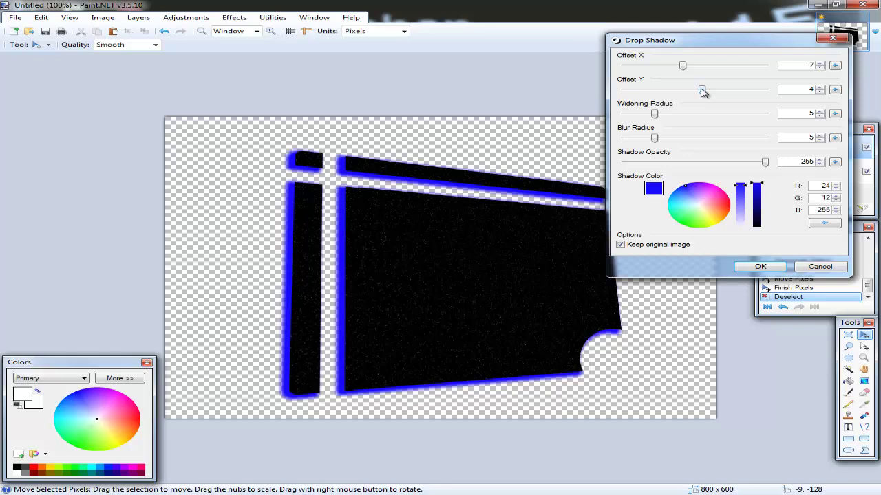
left_click_drag(701, 92, 679, 71)
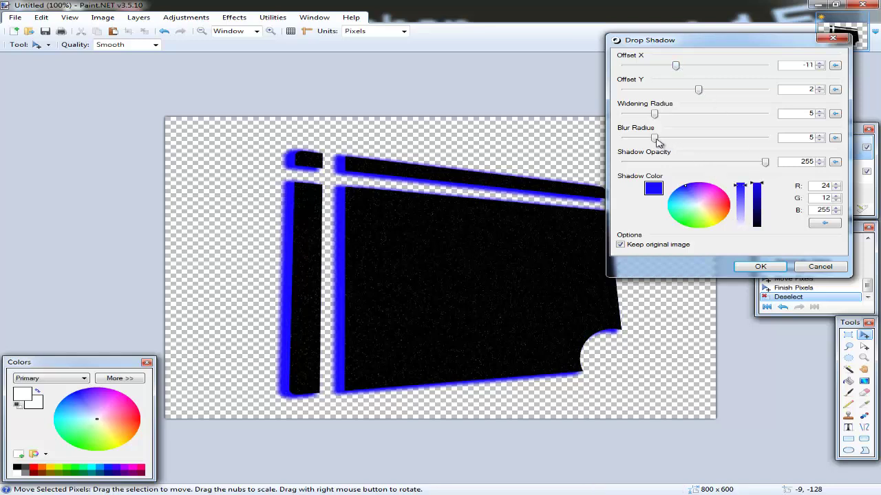
left_click_drag(658, 141, 794, 145)
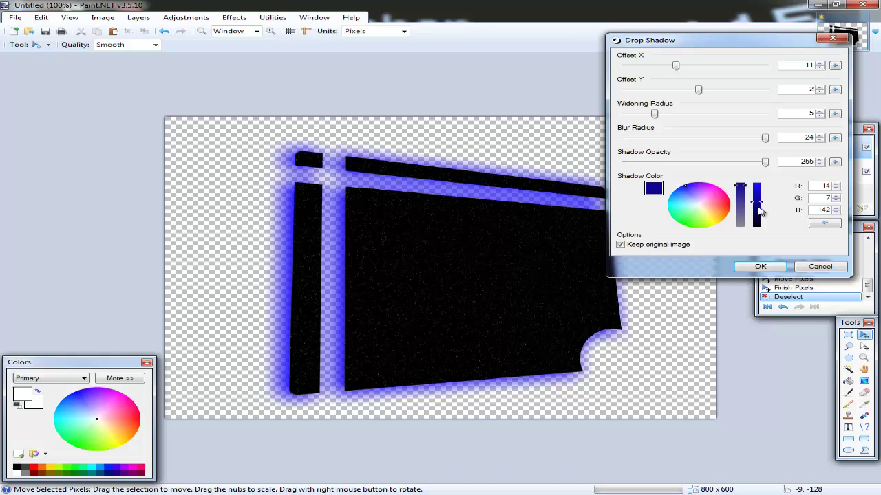
left_click_drag(759, 211, 766, 240)
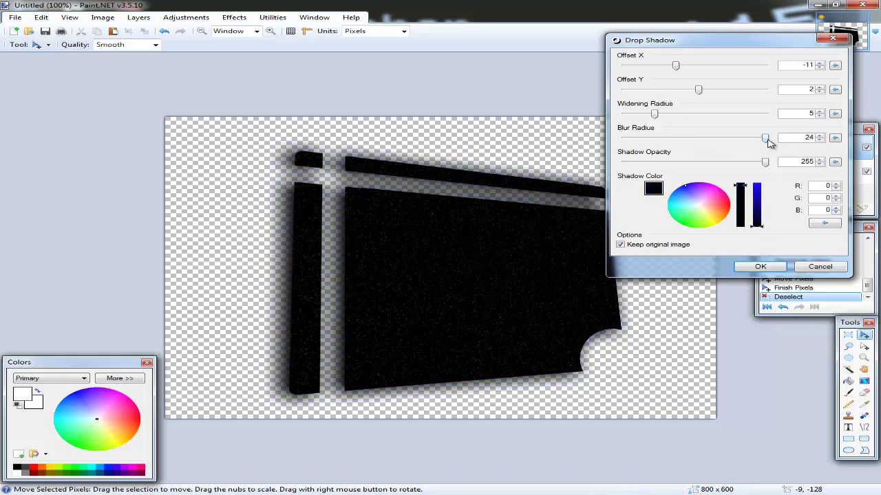
left_click_drag(766, 140, 749, 141)
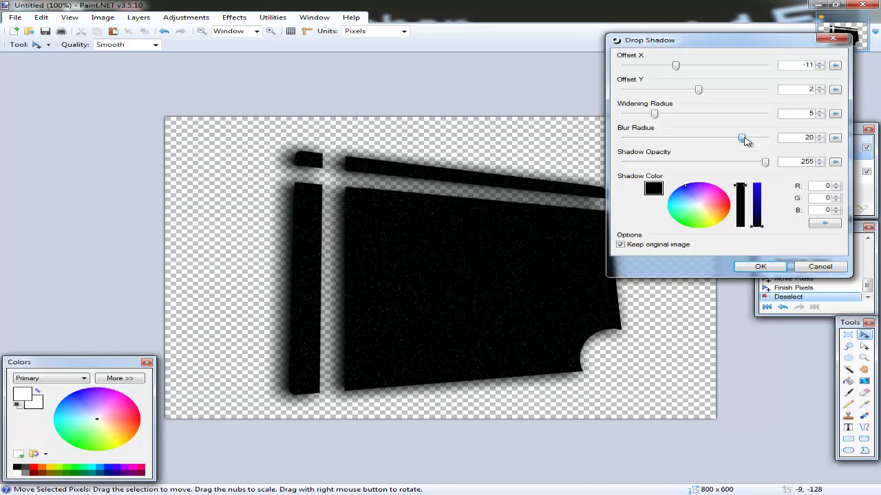
left_click(748, 141)
left_click(771, 140)
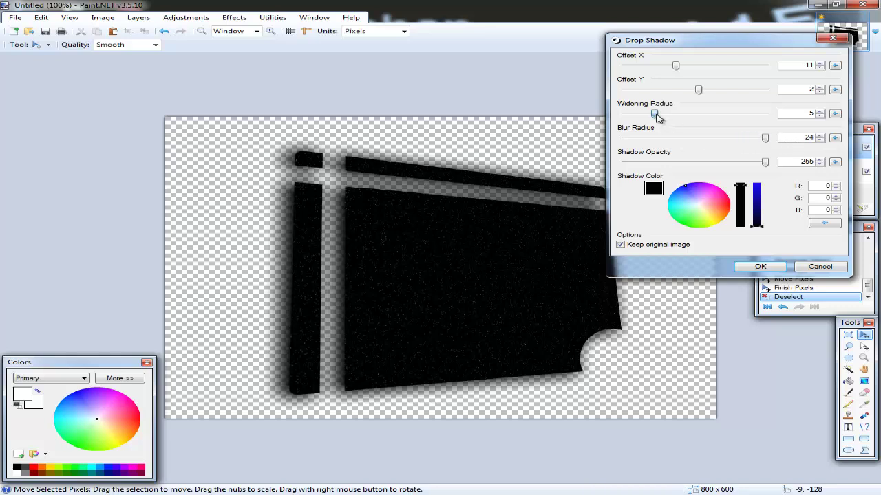
left_click_drag(654, 114, 791, 127)
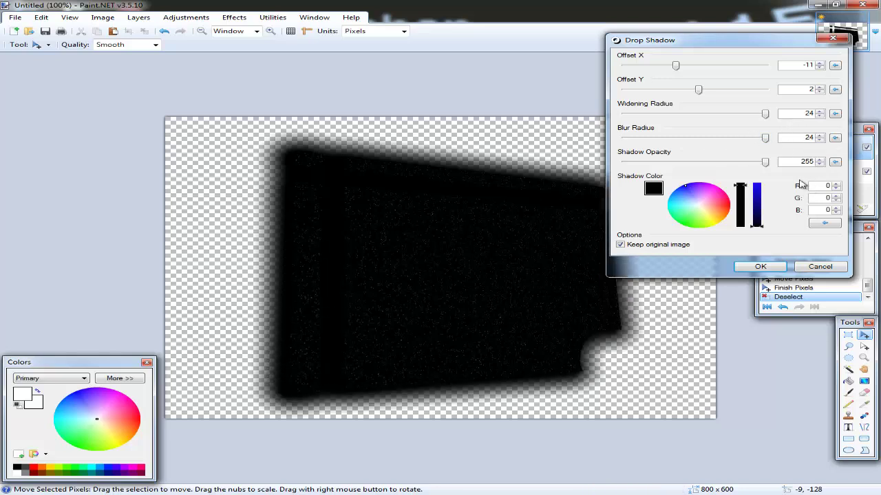
left_click_drag(765, 138, 620, 119)
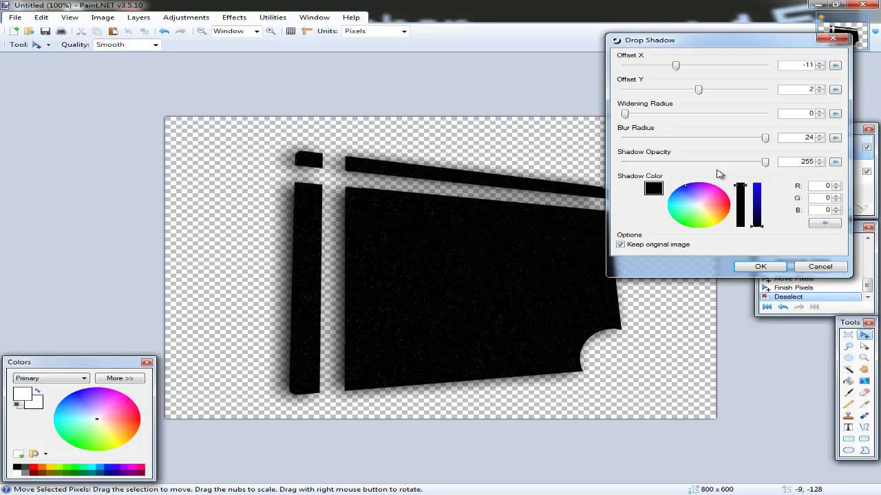
left_click(684, 190)
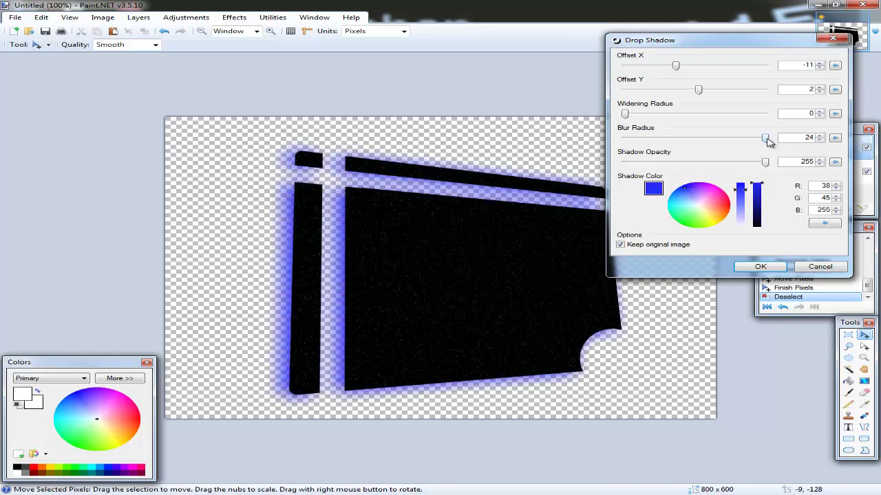
left_click_drag(764, 137, 647, 140)
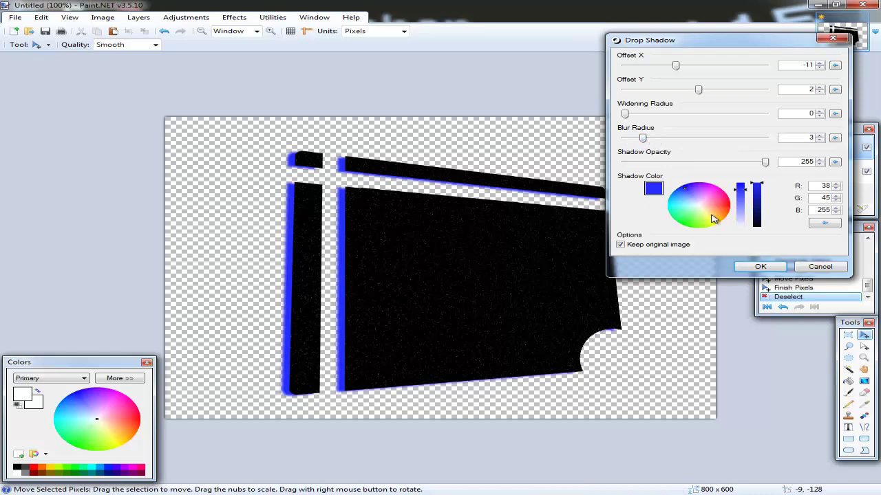
left_click(760, 266)
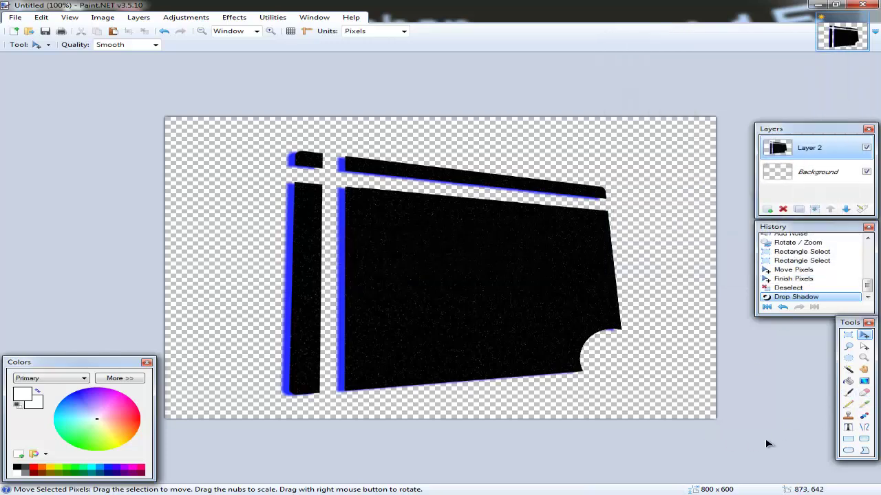
- Zoom in on the top of the corner bite and set the Eraser to brush width 2
scroll(713, 436, "up", 2, "ctrl")
scroll(606, 403, "up", 3, "ctrl")
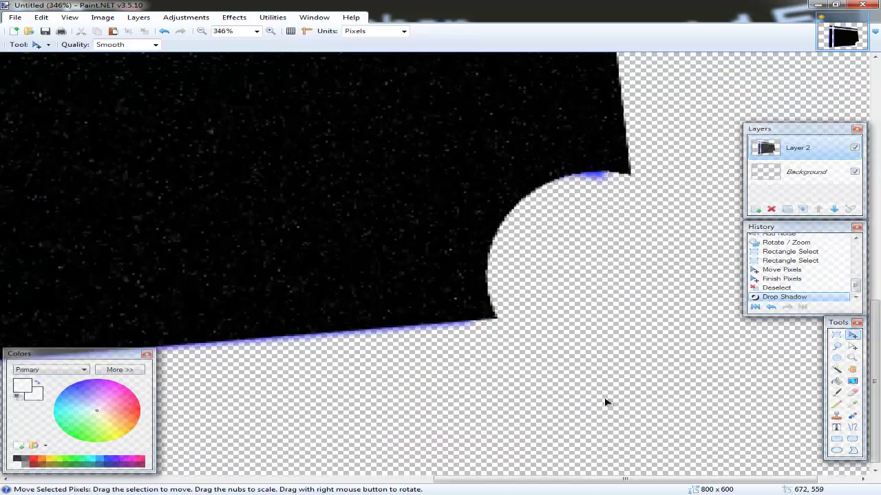
left_click(851, 370)
left_click_drag(527, 304, 367, 490)
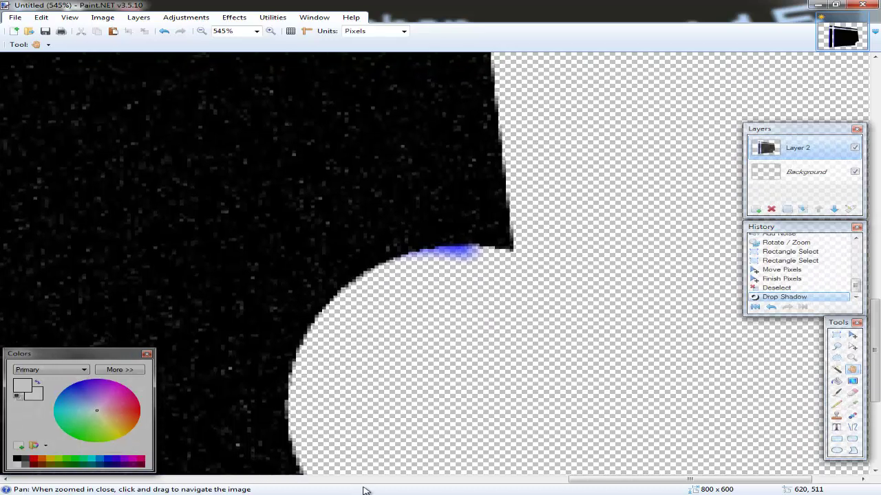
left_click(852, 392)
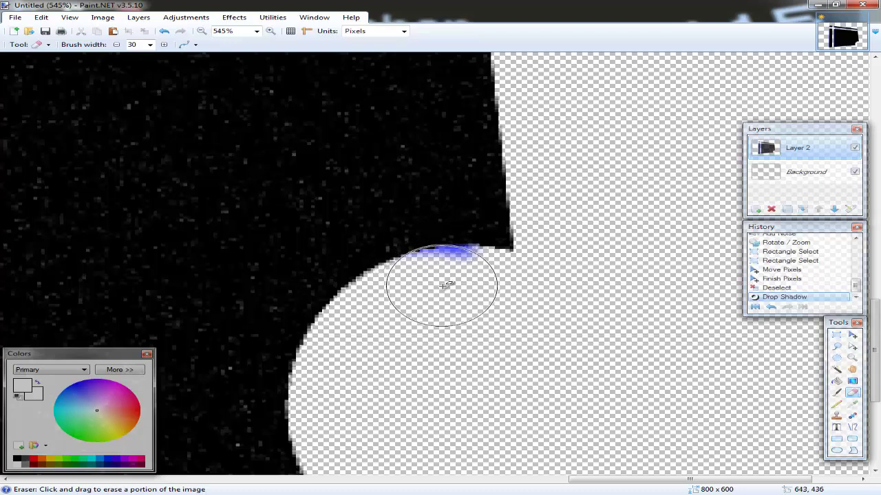
left_click(149, 45)
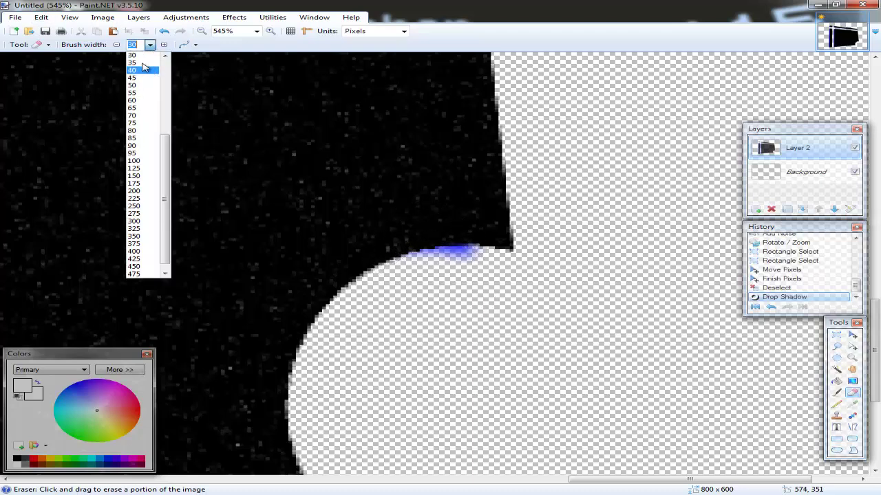
scroll(137, 103, "up", 5)
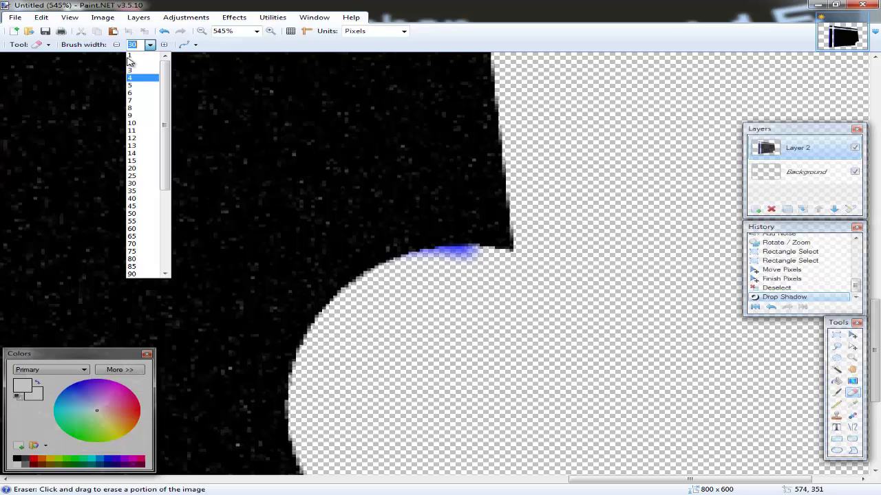
left_click(131, 63)
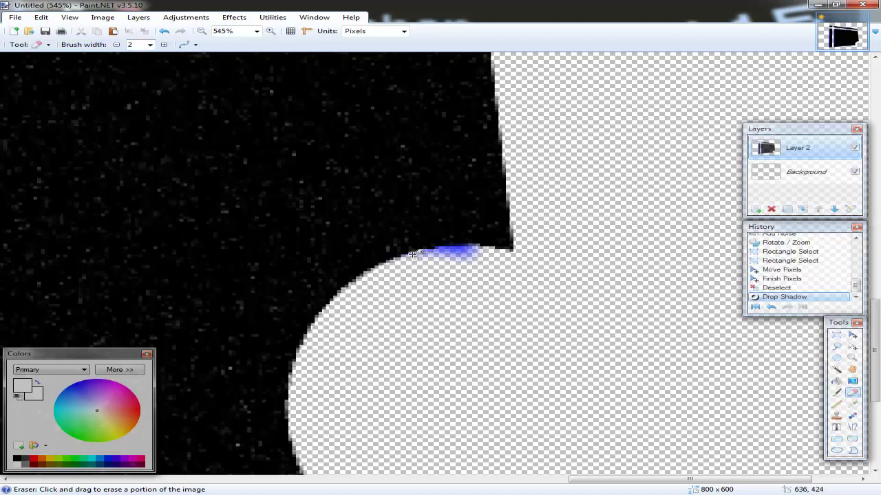
- Erase the blue shadow fringe along the top edge of the bite's arc
mouse_move(425, 254)
left_mouse_down()
mouse_move(464, 250)
mouse_move(463, 258)
mouse_move(474, 249)
mouse_move(437, 249)
mouse_move(461, 248)
mouse_move(433, 256)
left_mouse_up()
left_click_drag(434, 256, 407, 257)
scroll(407, 256, "down", 5)
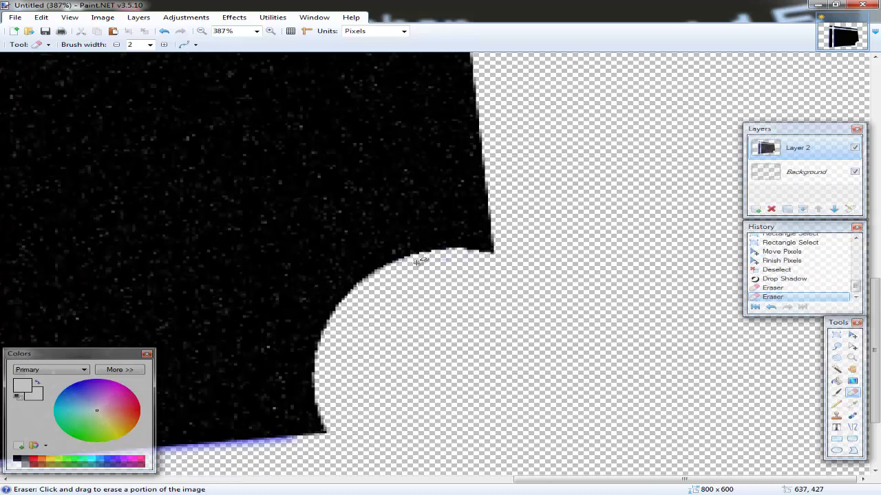
scroll(406, 264, "down", 1)
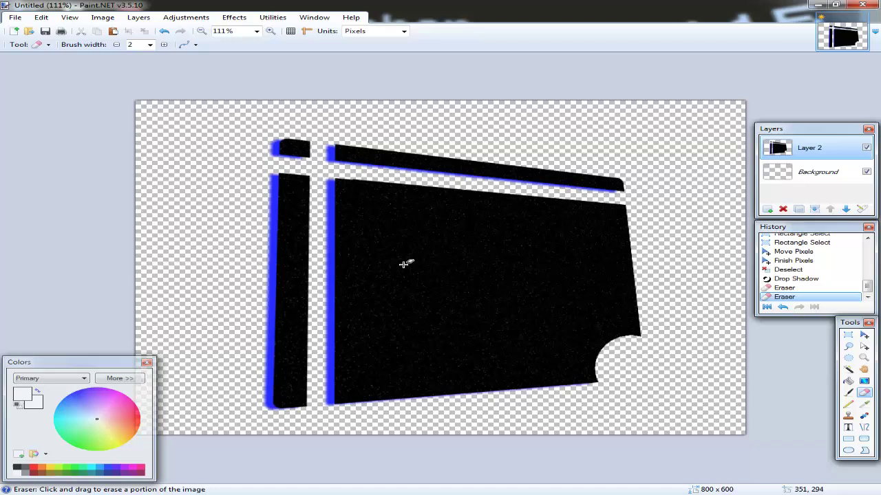